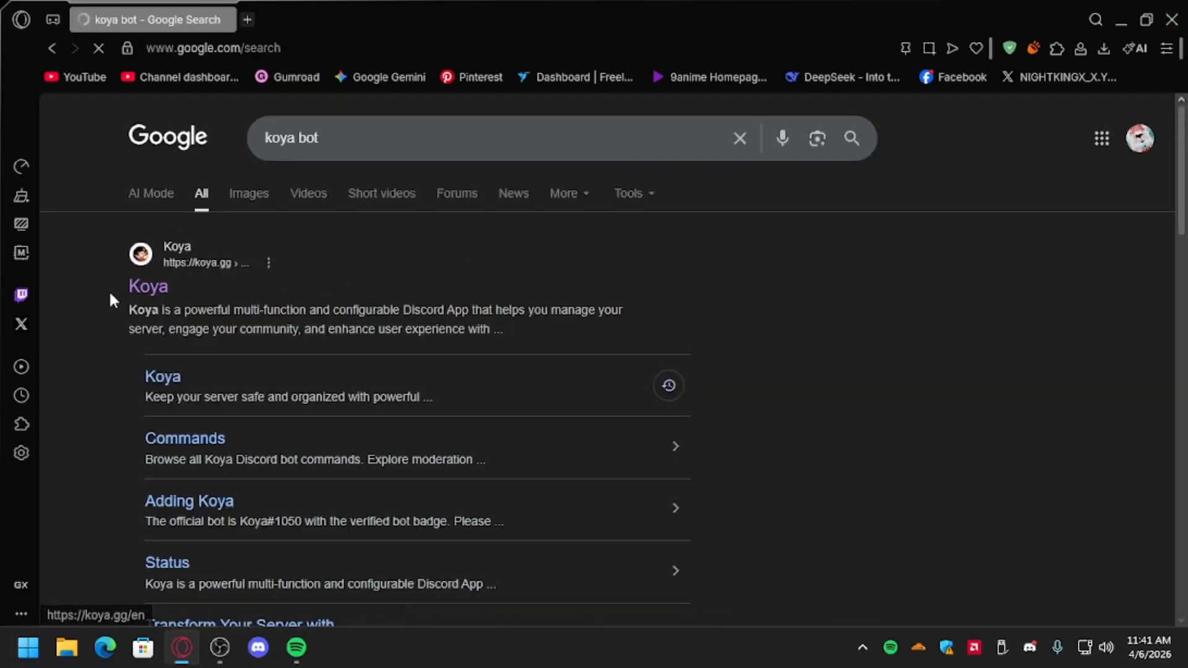
Step: Open the Koya site's server list and add the Koya bot to the GOOOOOOOOD server, authorizing its requested access
left_click(141, 288)
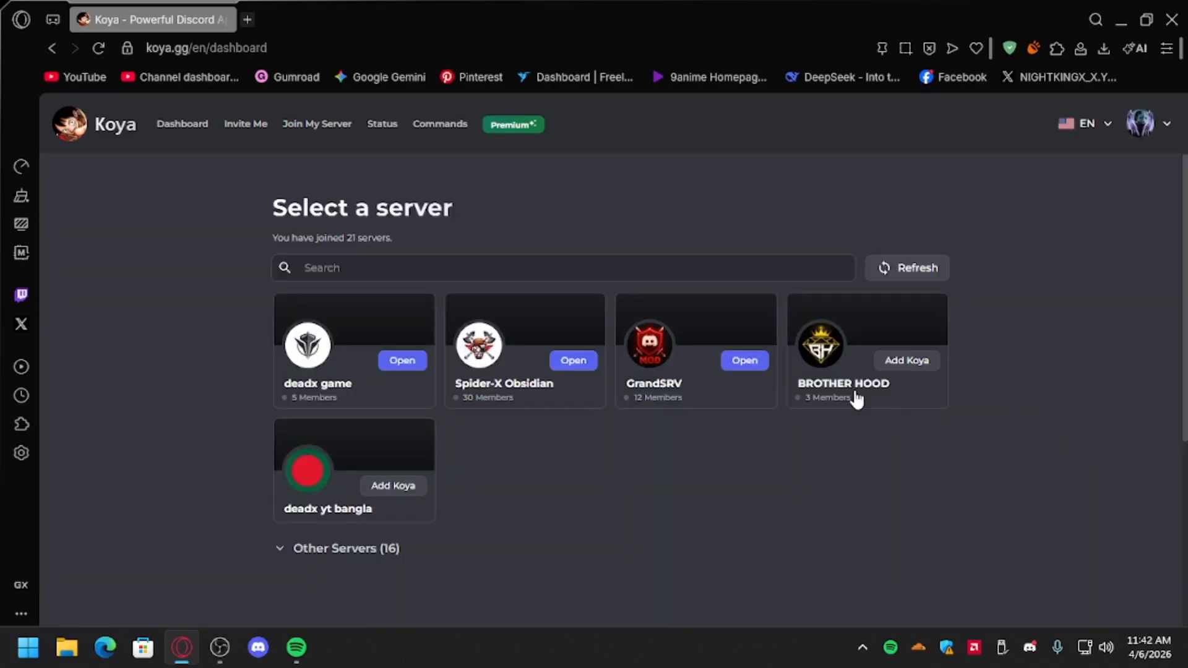
left_click(891, 370)
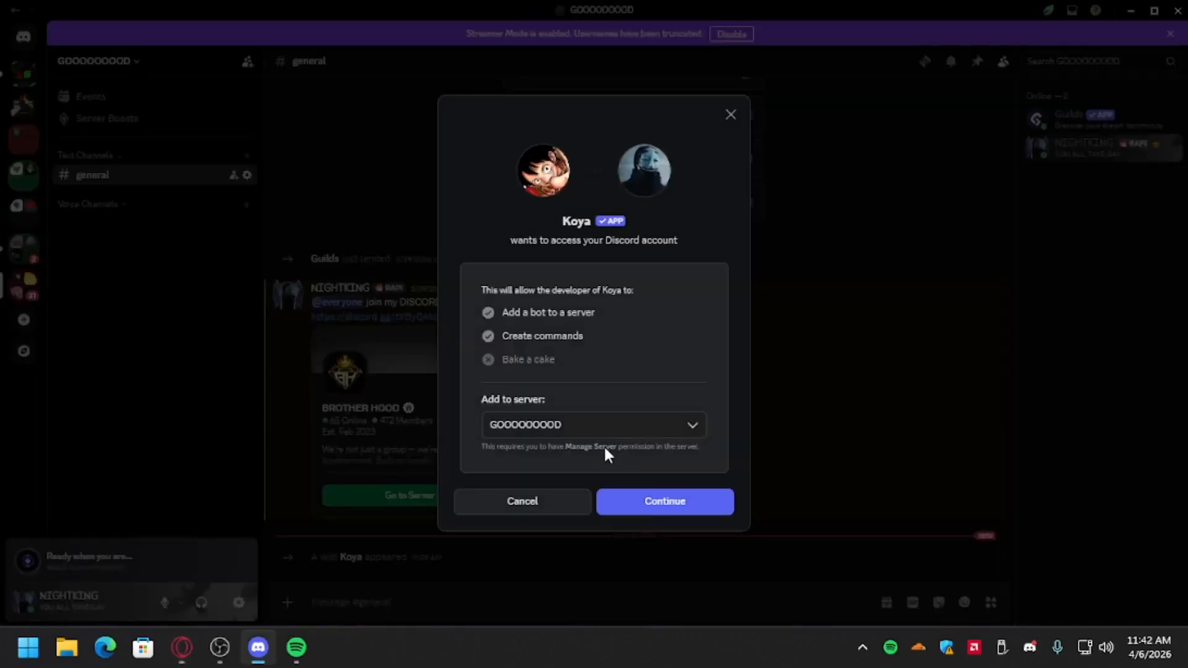
left_click(631, 502)
left_click(704, 555)
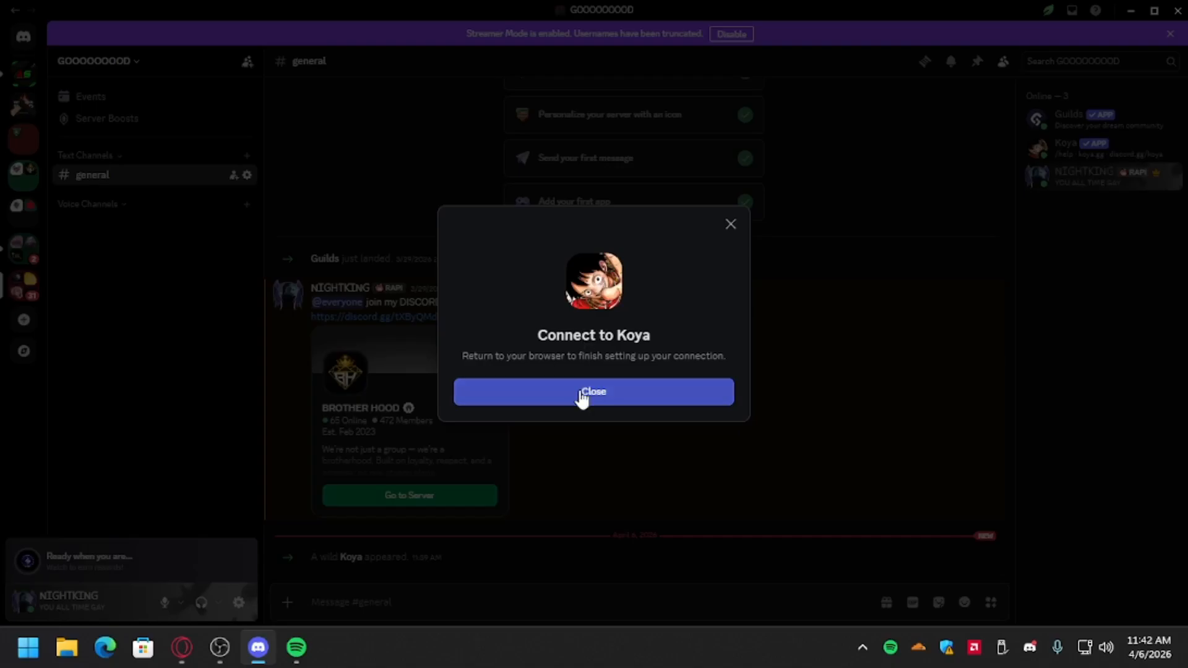
left_click(584, 397)
left_click(1132, 11)
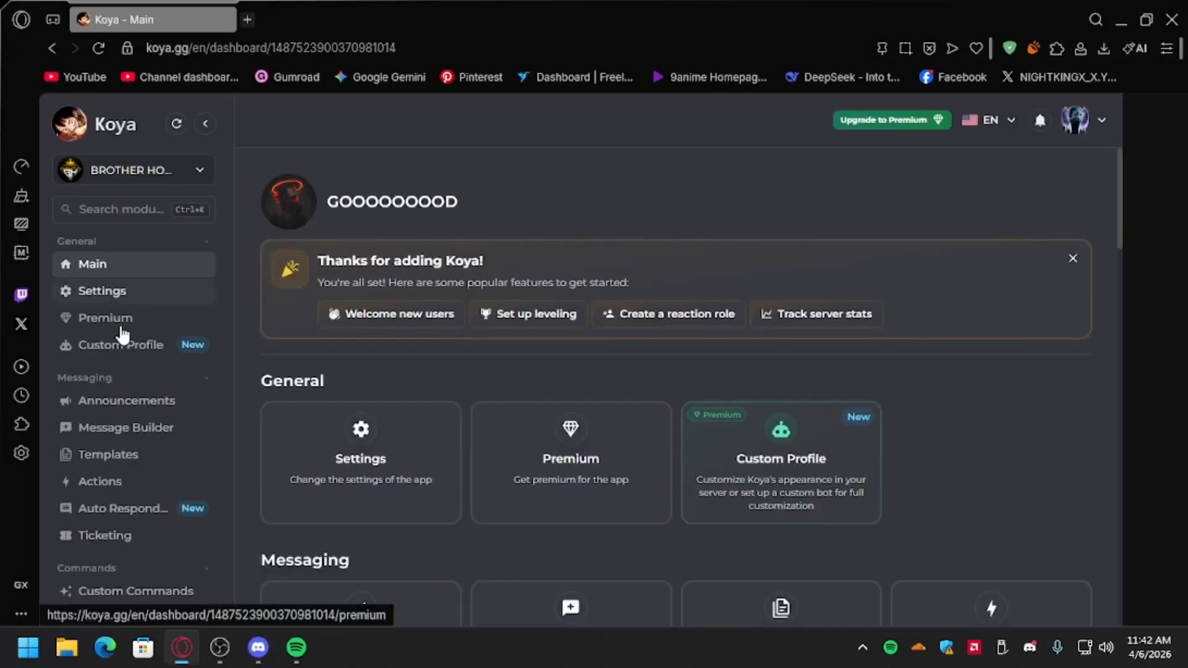
Step: Look through Koya's general settings and the feature overview on the server's main dashboard page
left_click(96, 292)
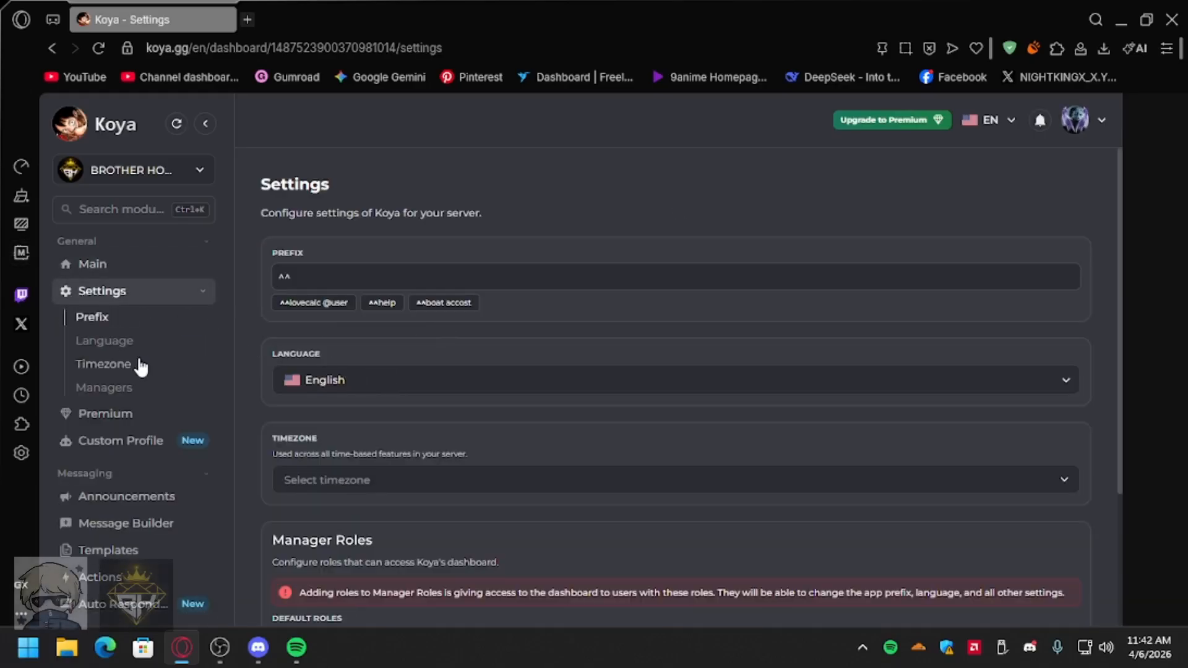
scroll(123, 356, "down", 4)
scroll(117, 310, "up", 4)
left_click(93, 263)
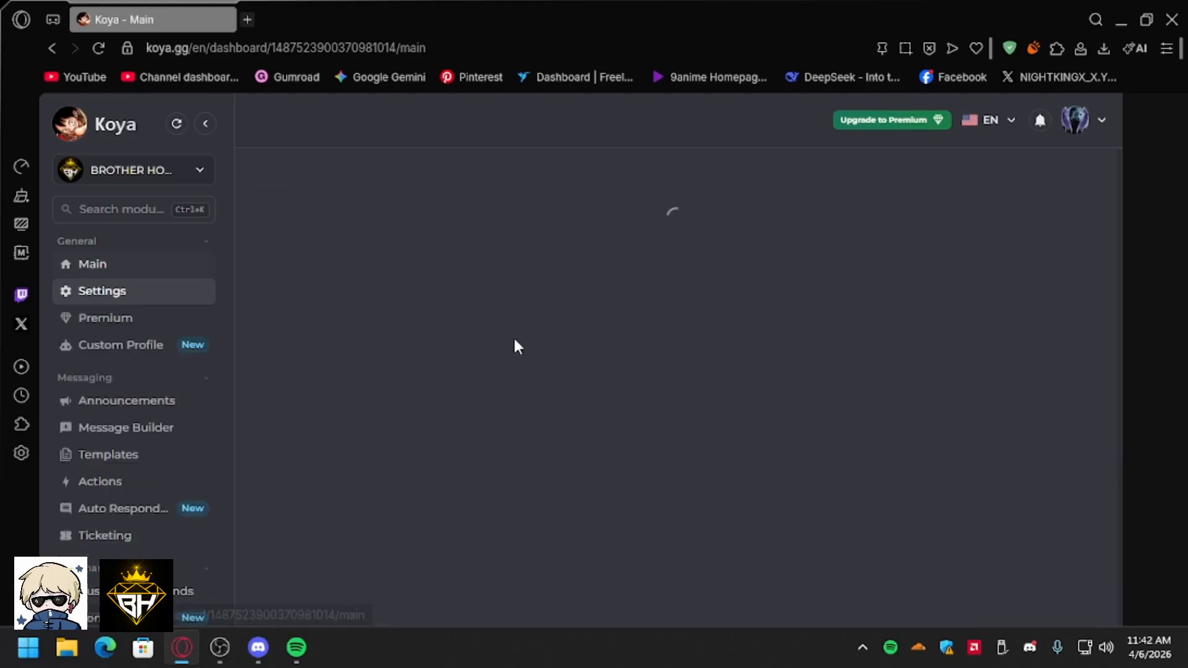
scroll(471, 366, "down", 5)
scroll(423, 343, "up", 2)
scroll(422, 344, "up", 5)
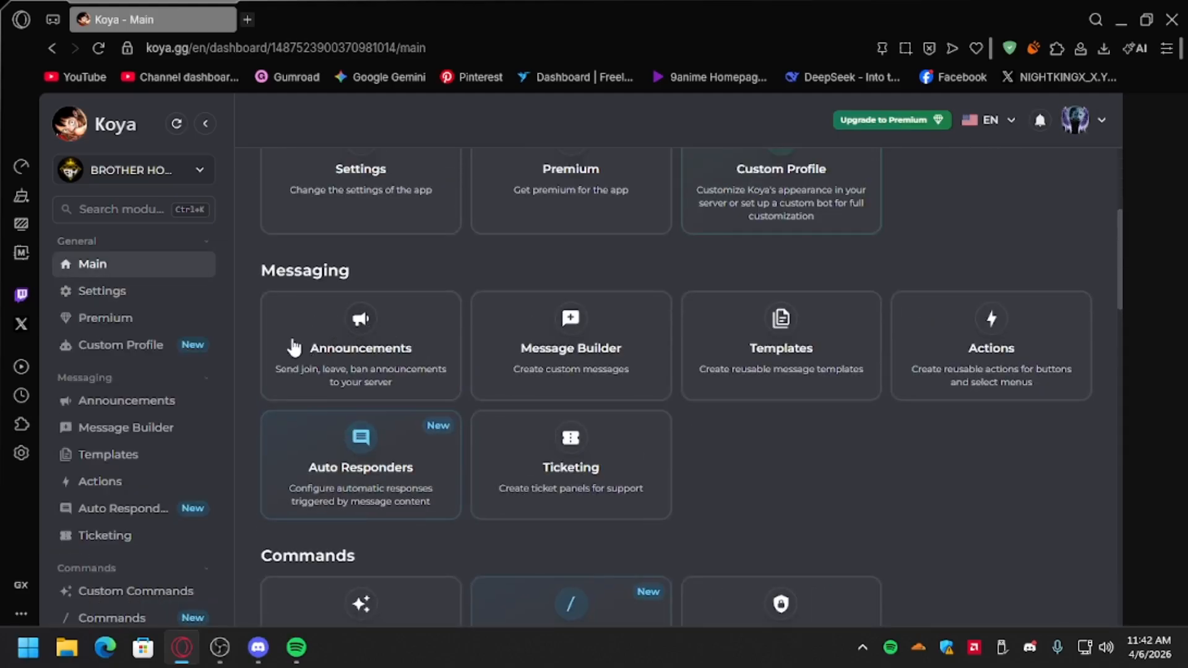
Step: Enable the Join Message, Leave Message and Ban Message in Koya's announcements
left_click(342, 345)
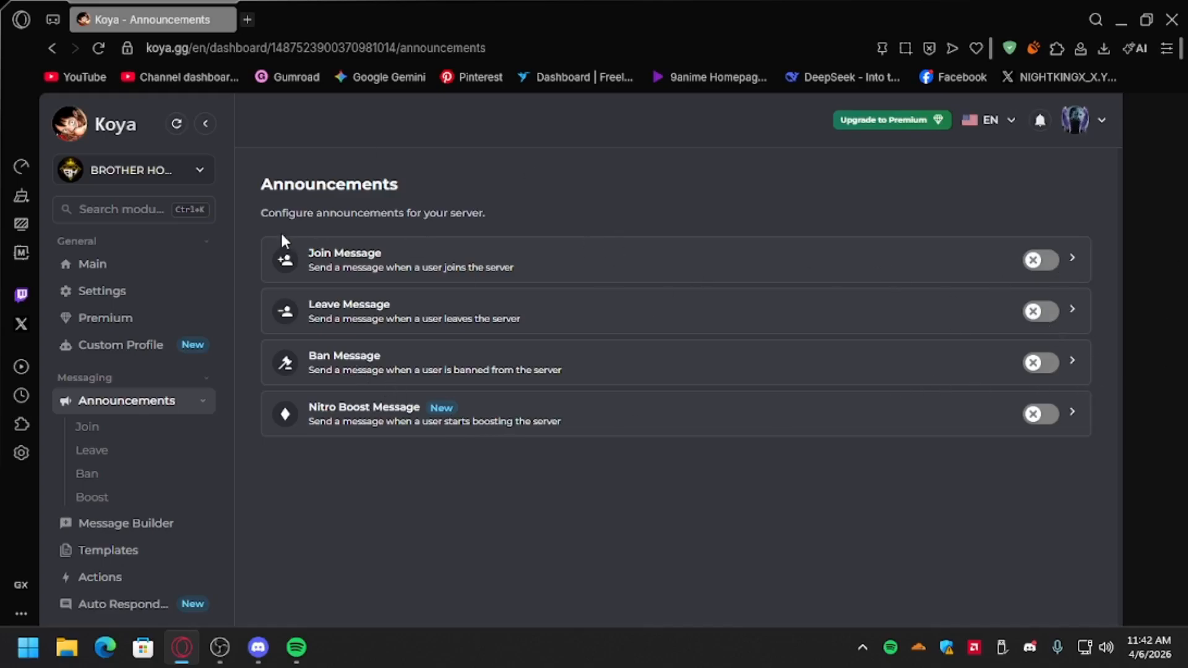
left_click(1042, 260)
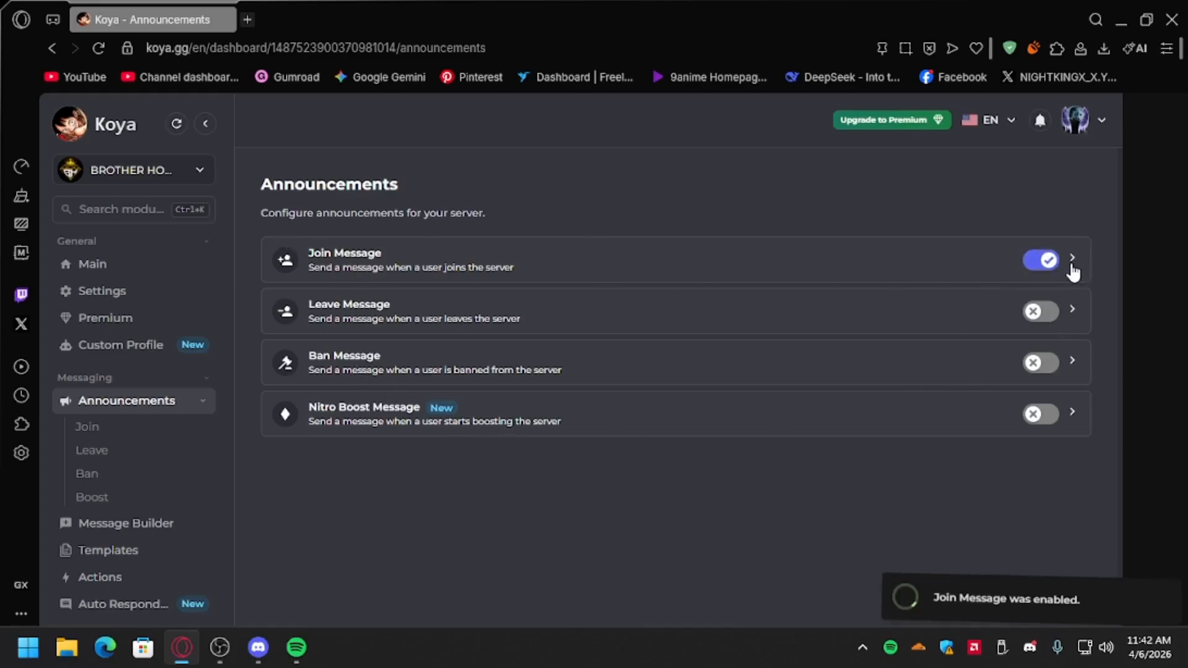
left_click(1046, 312)
left_click(1068, 364)
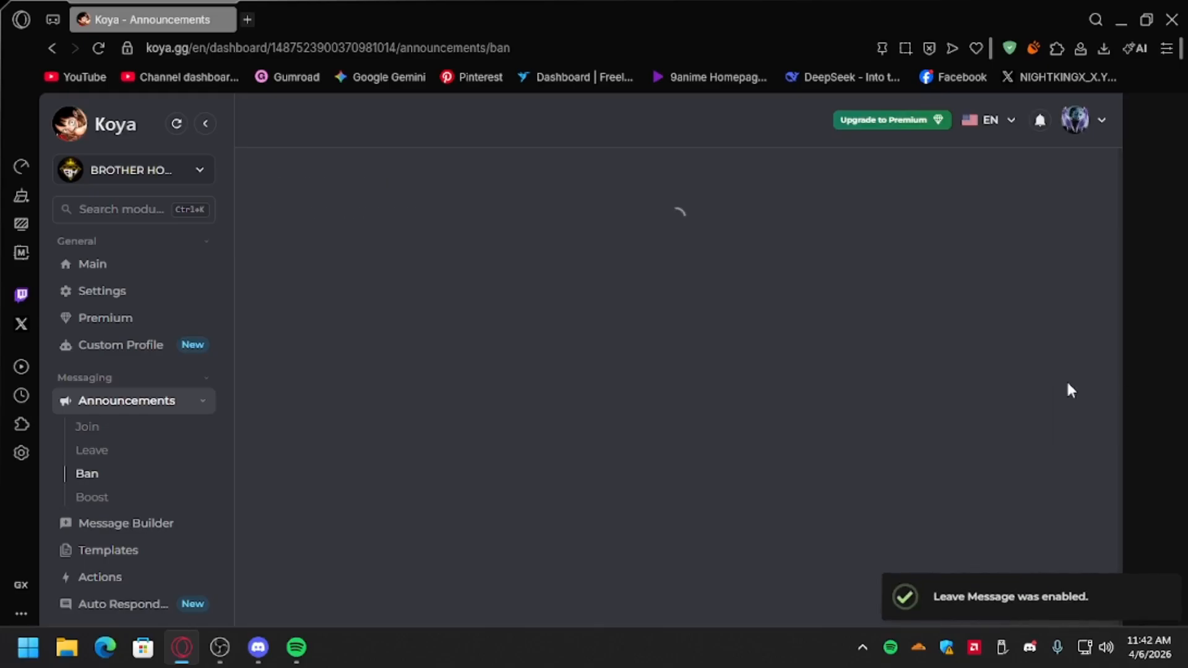
left_click(205, 124)
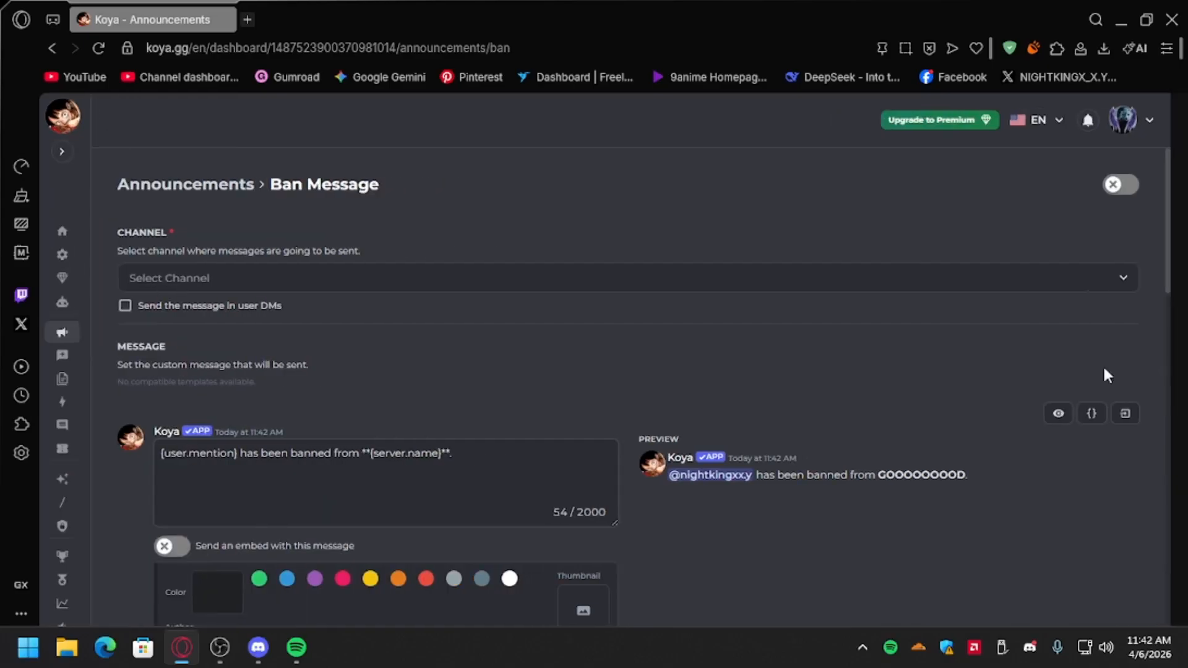
left_click(60, 153)
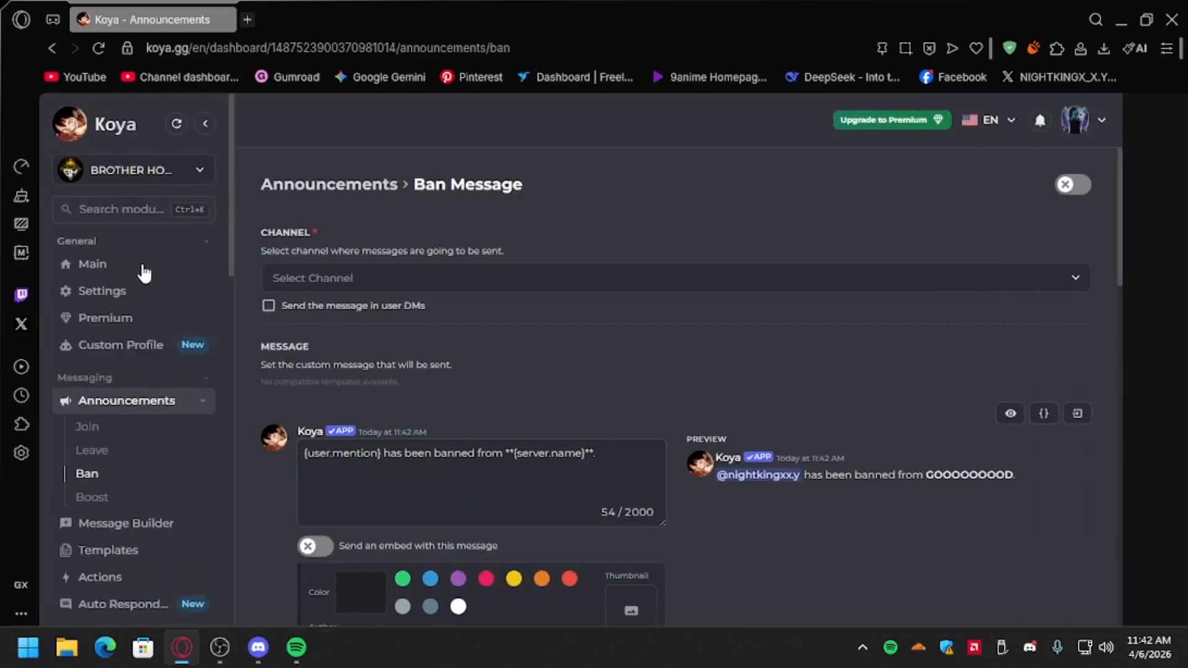
left_click(132, 396)
left_click(1042, 365)
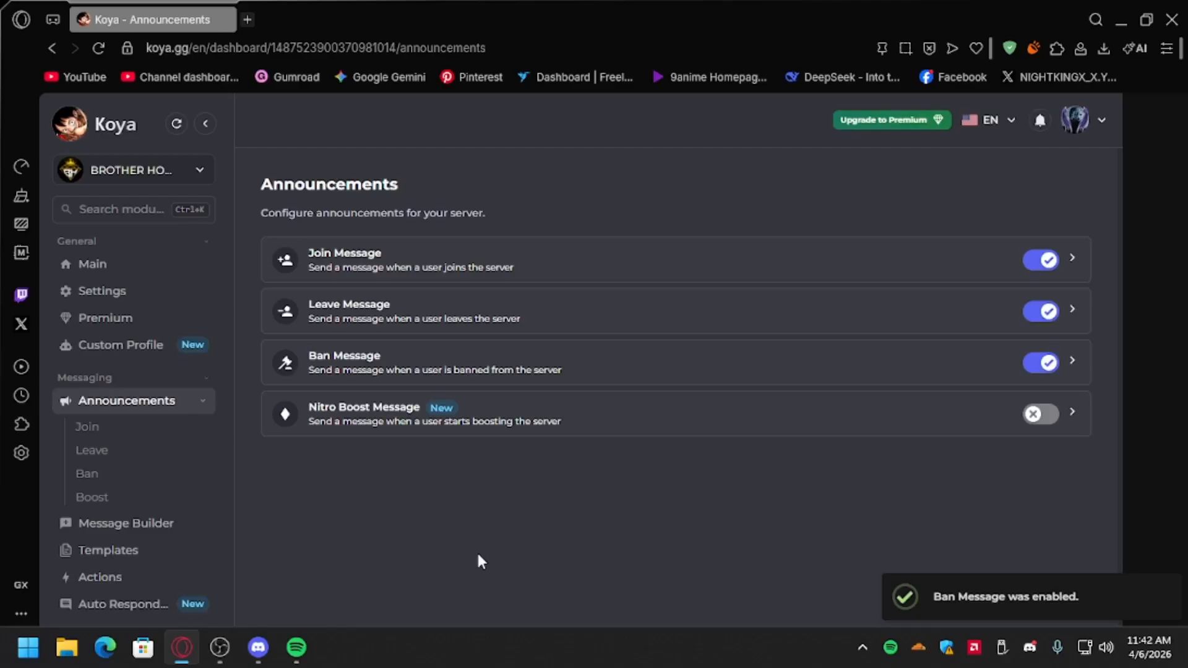
Step: Switch to Discord and review the Koya role's display settings and permissions in the server settings
left_click(254, 647)
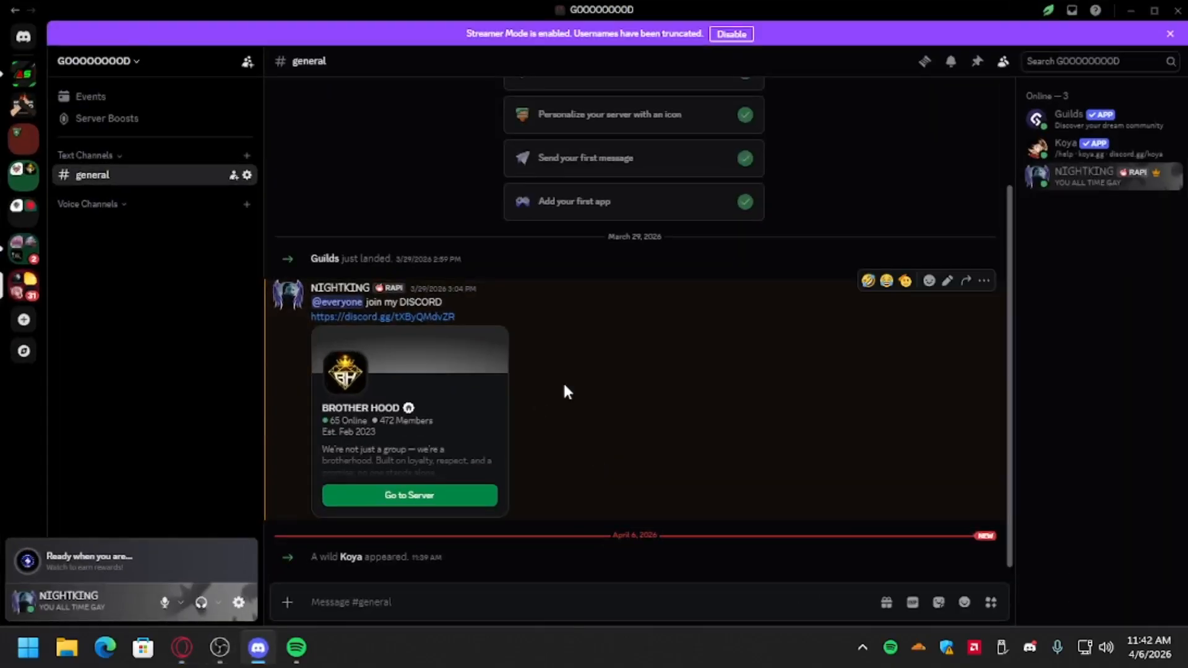
left_click(129, 62)
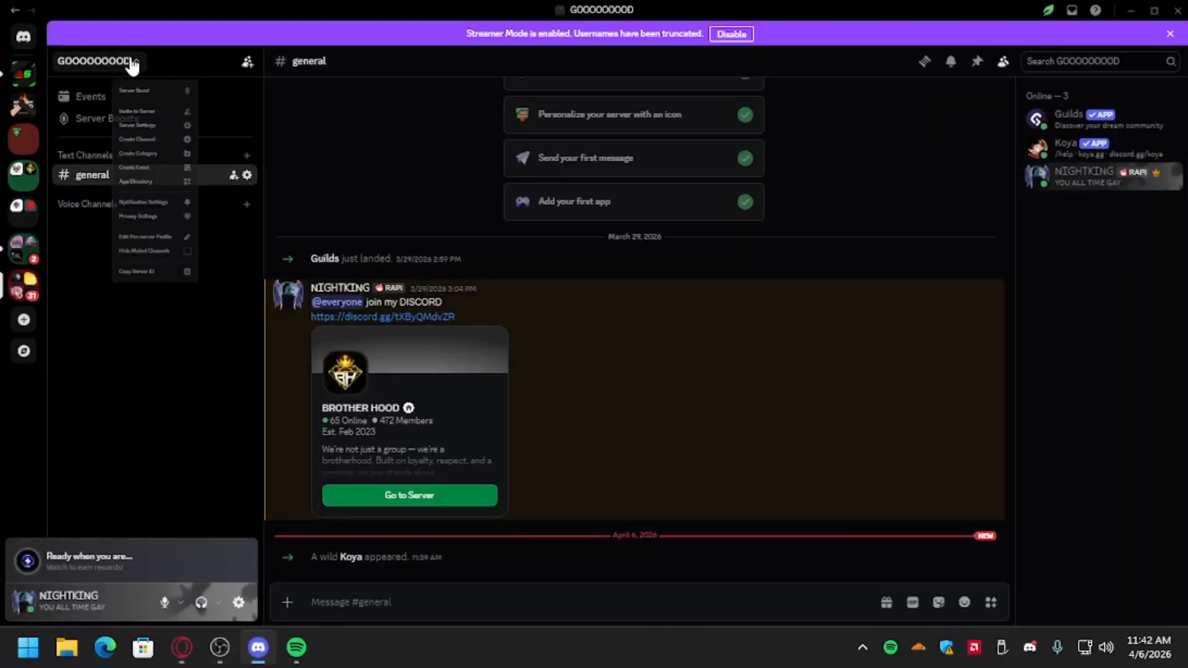
left_click(188, 166)
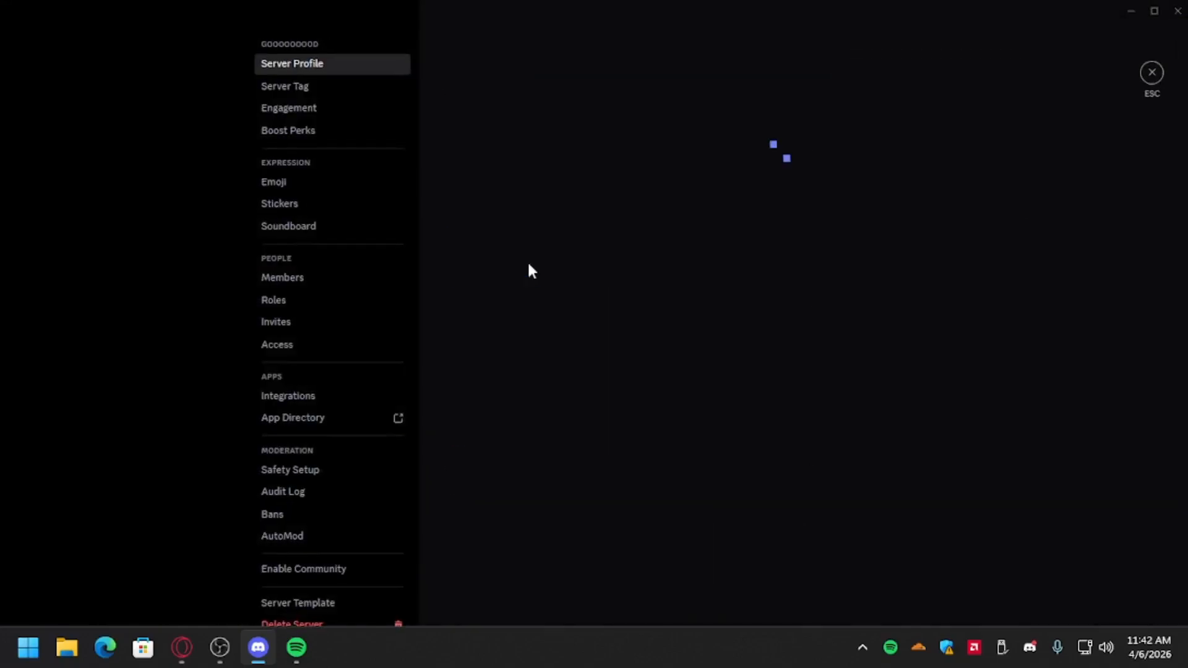
left_click(286, 300)
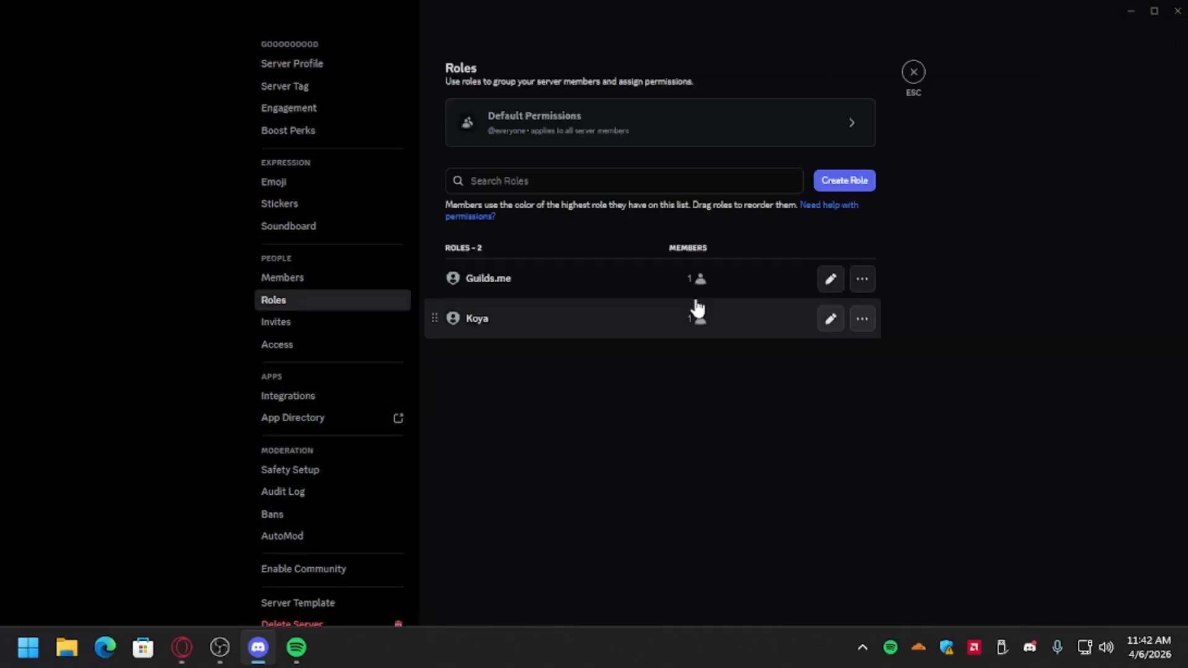
left_click(830, 318)
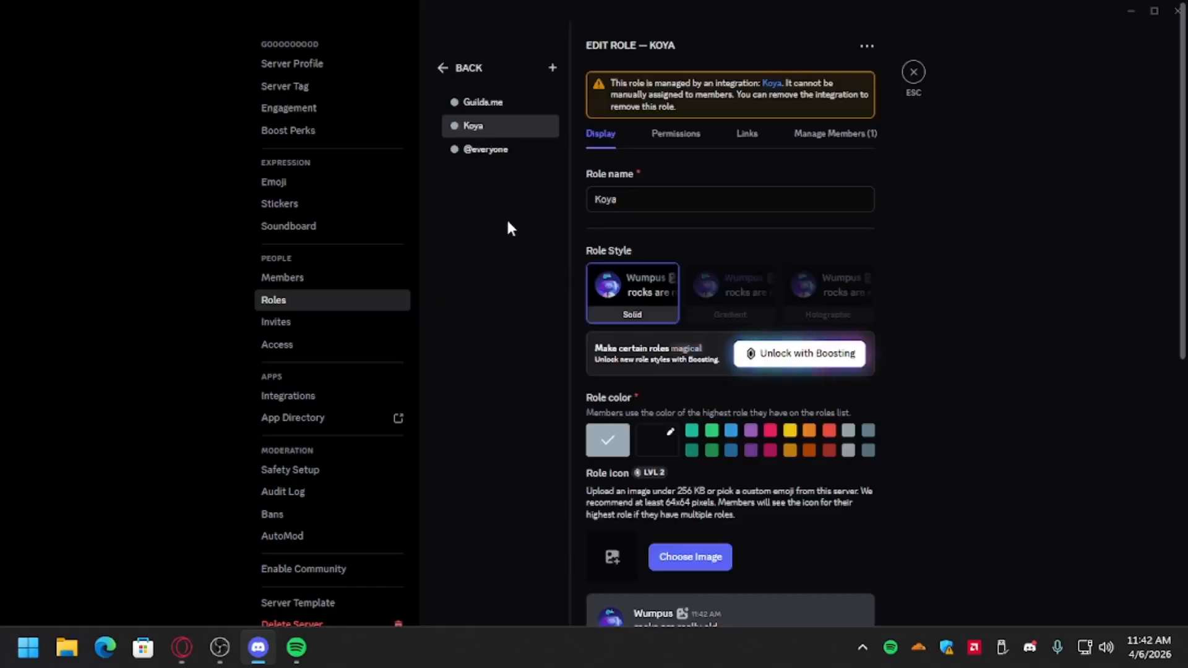
scroll(720, 344, "down", 5)
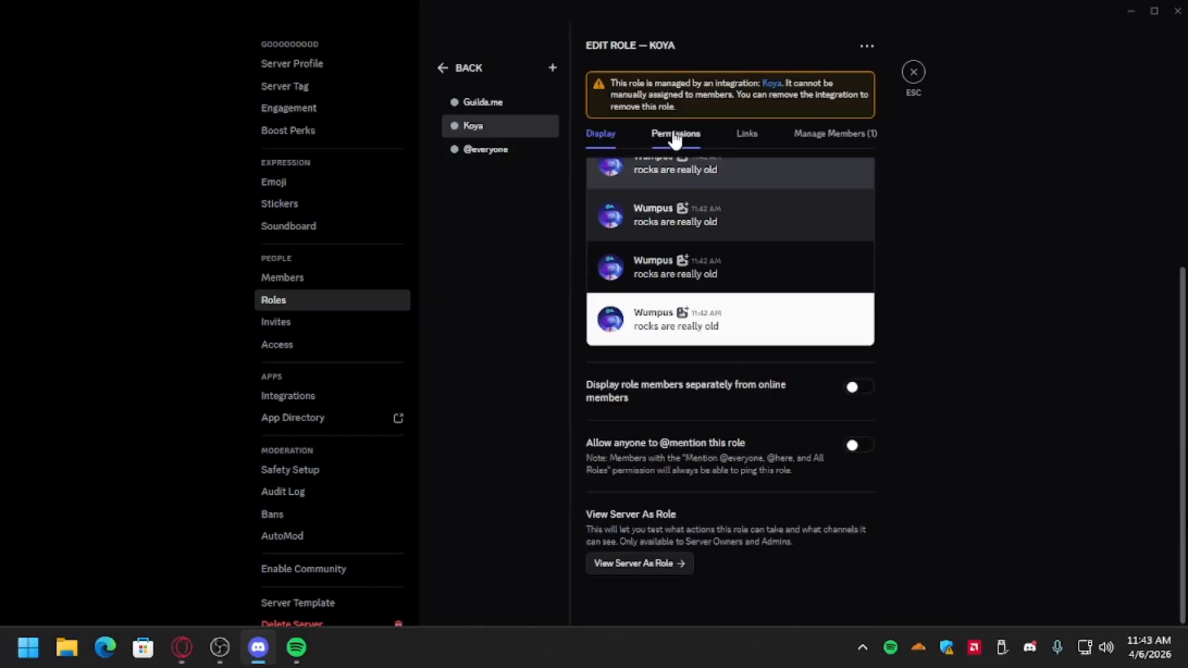
left_click(673, 134)
scroll(810, 427, "down", 10)
scroll(763, 426, "down", 10)
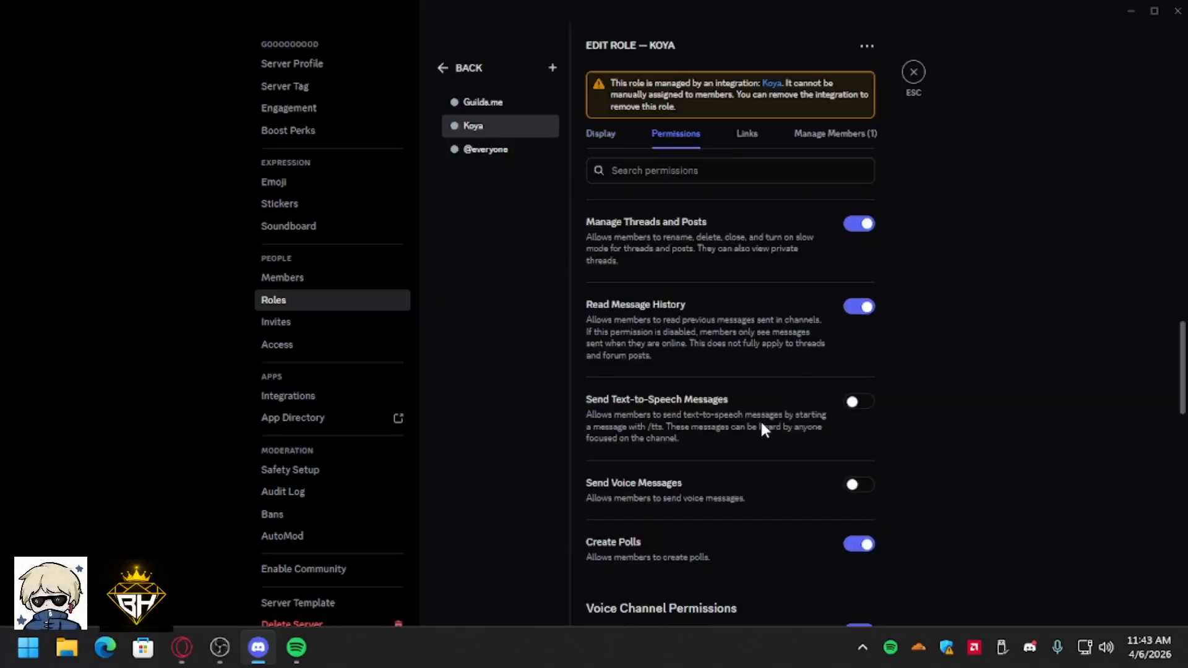
scroll(761, 420, "up", 5)
scroll(760, 416, "up", 6)
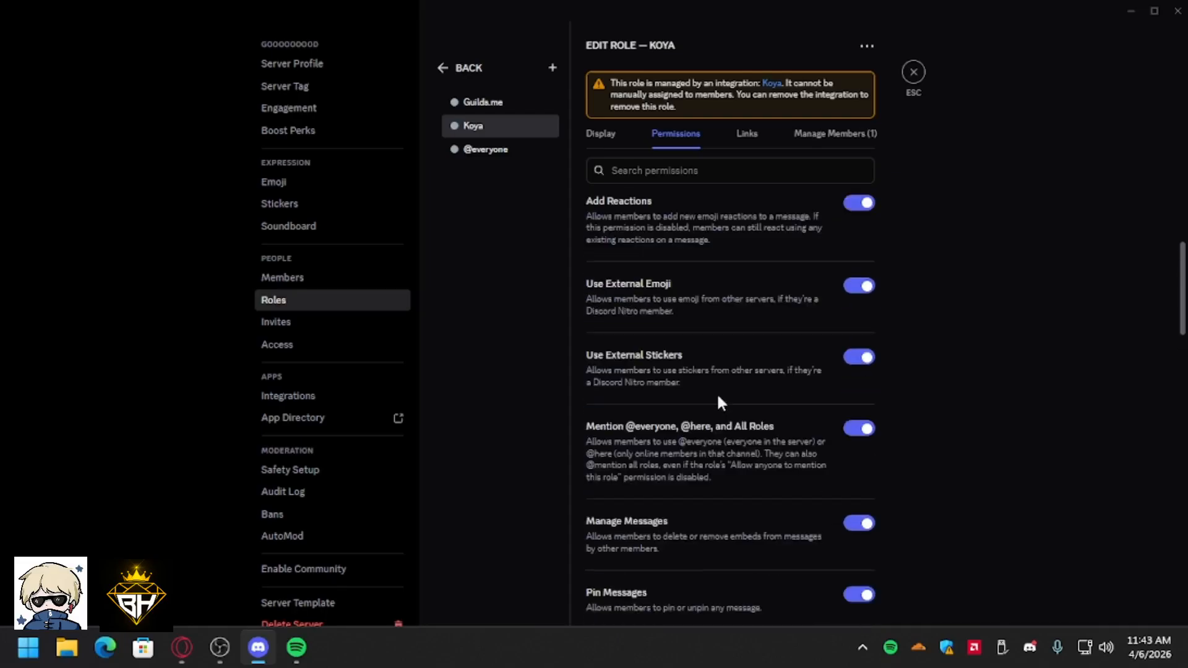
left_click(913, 73)
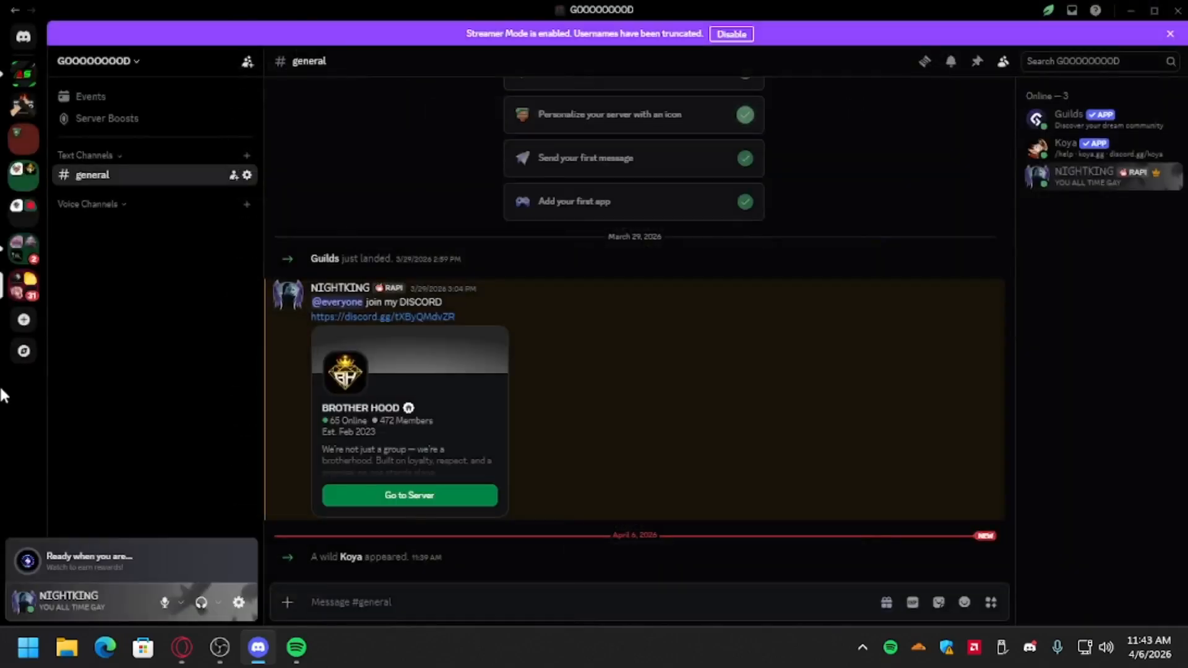
Step: Allow Send Messages, Embed Links, Attach Files and Add Reactions in the general channel's permissions and save the changes
left_click(247, 174)
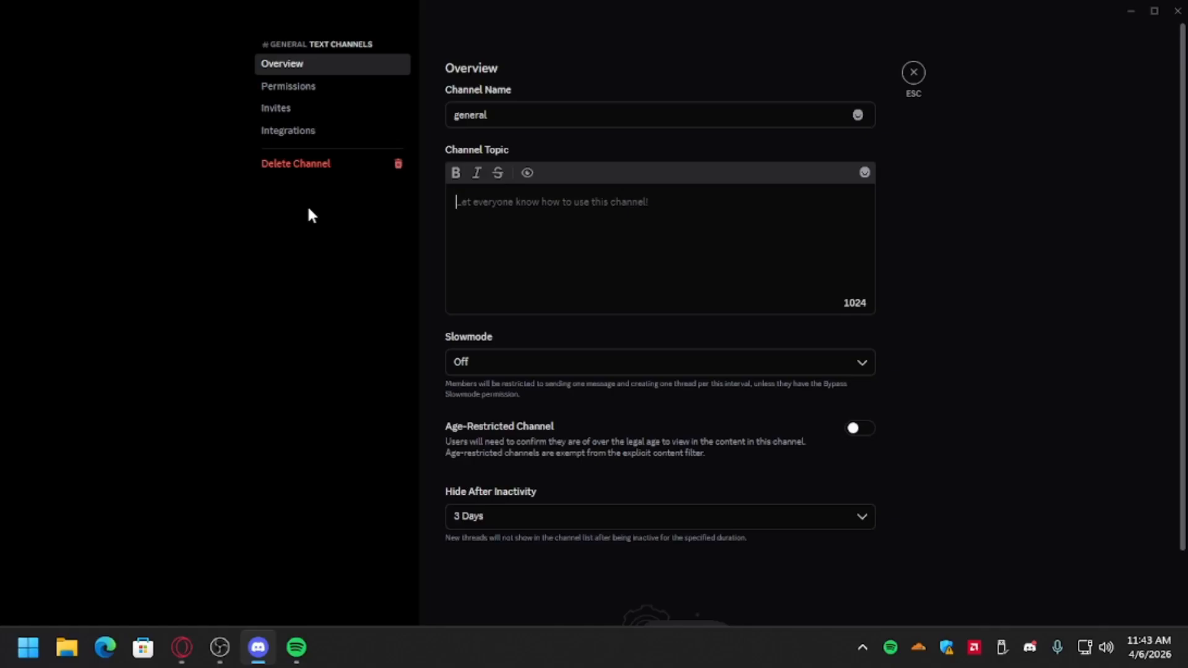
left_click(322, 87)
scroll(808, 359, "down", 5)
scroll(808, 365, "down", 5)
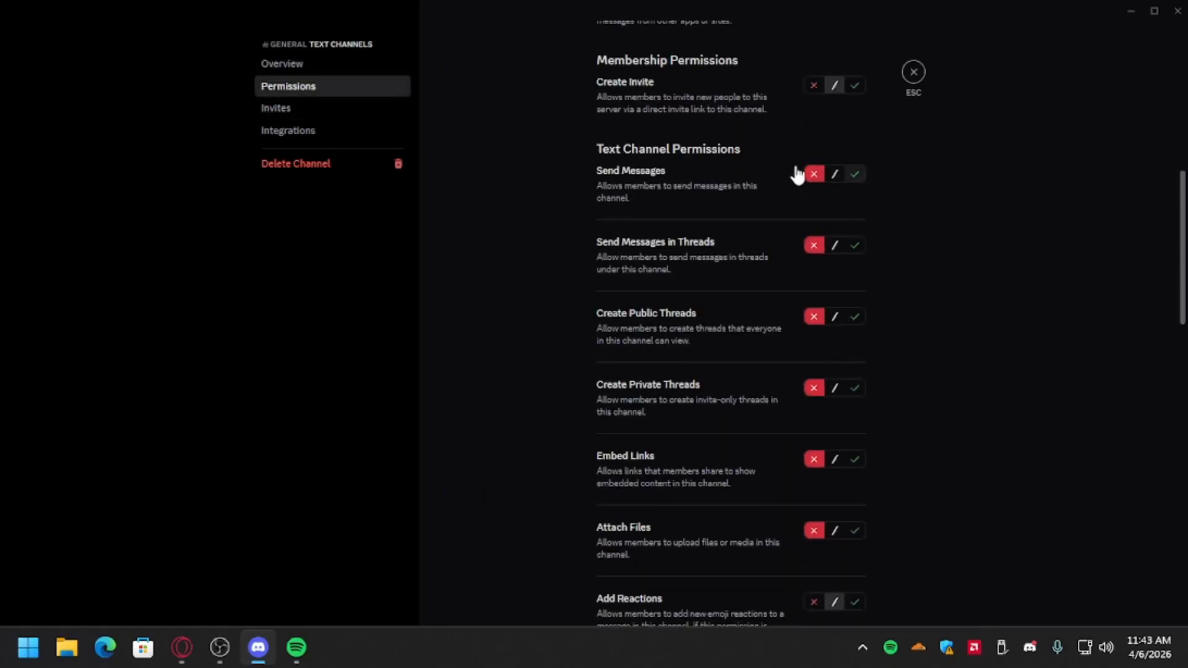
left_click(855, 176)
scroll(645, 400, "down", 3)
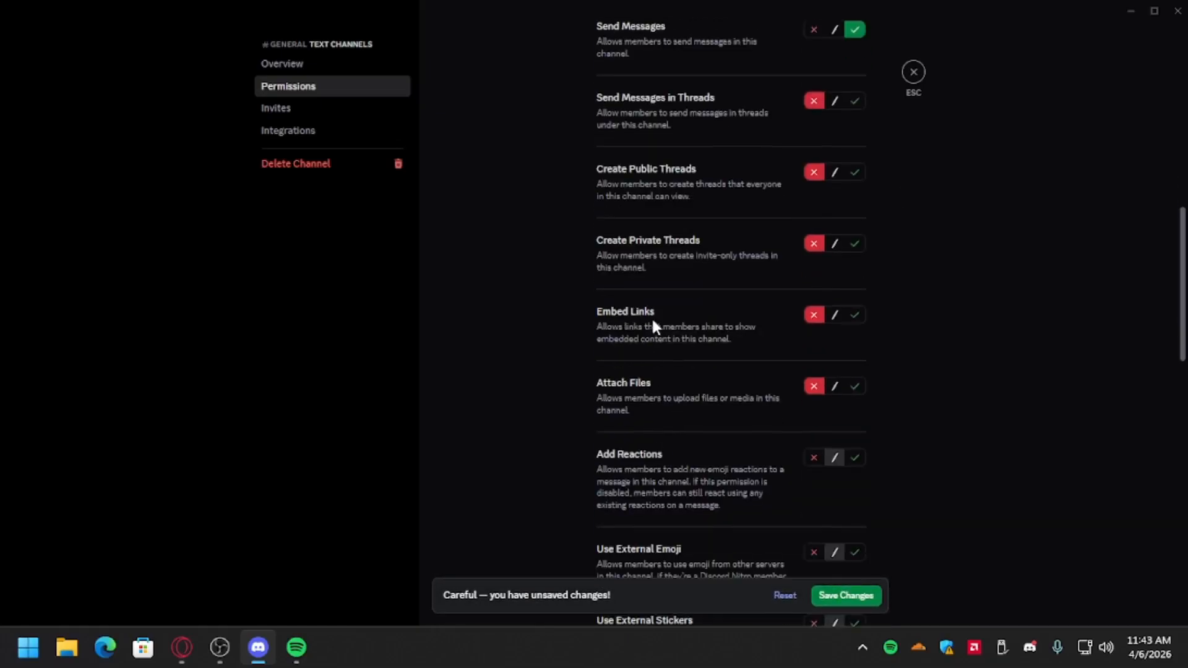
left_click(855, 315)
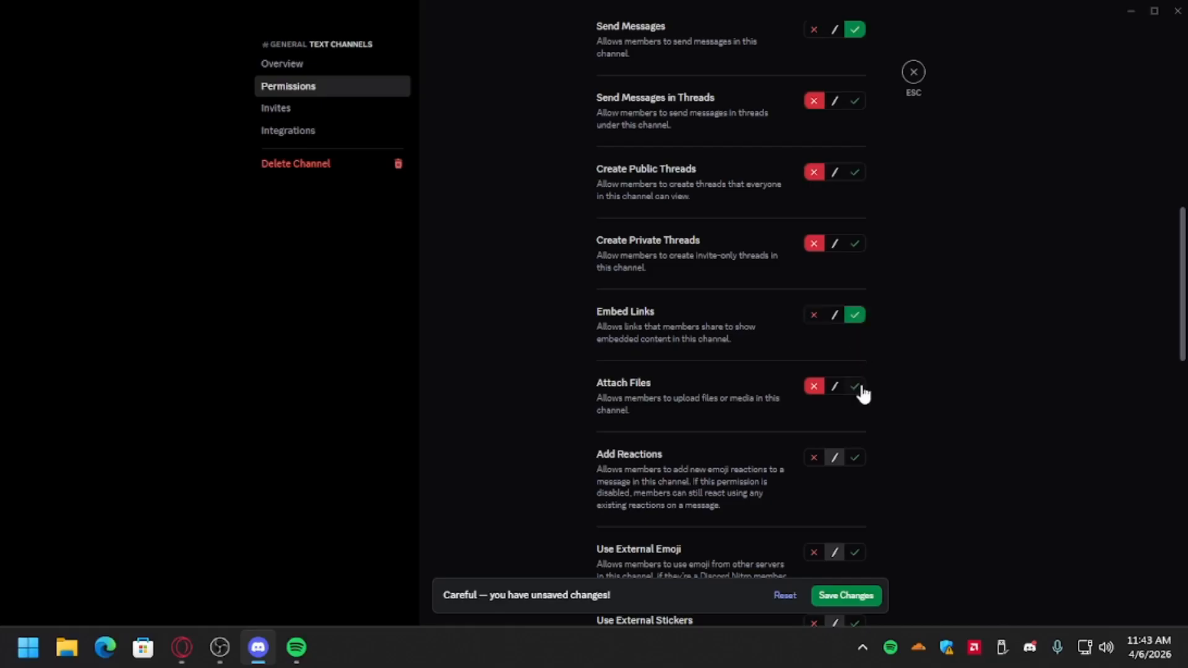
left_click(855, 386)
scroll(708, 288, "down", 5)
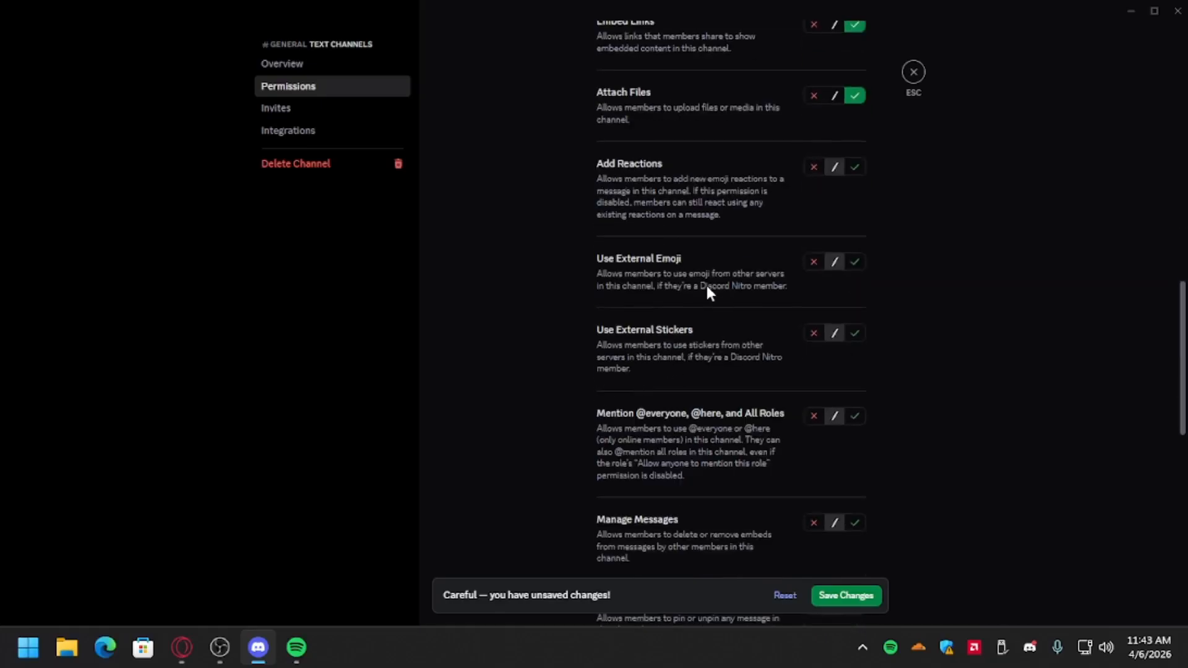
left_click(855, 168)
left_click(851, 598)
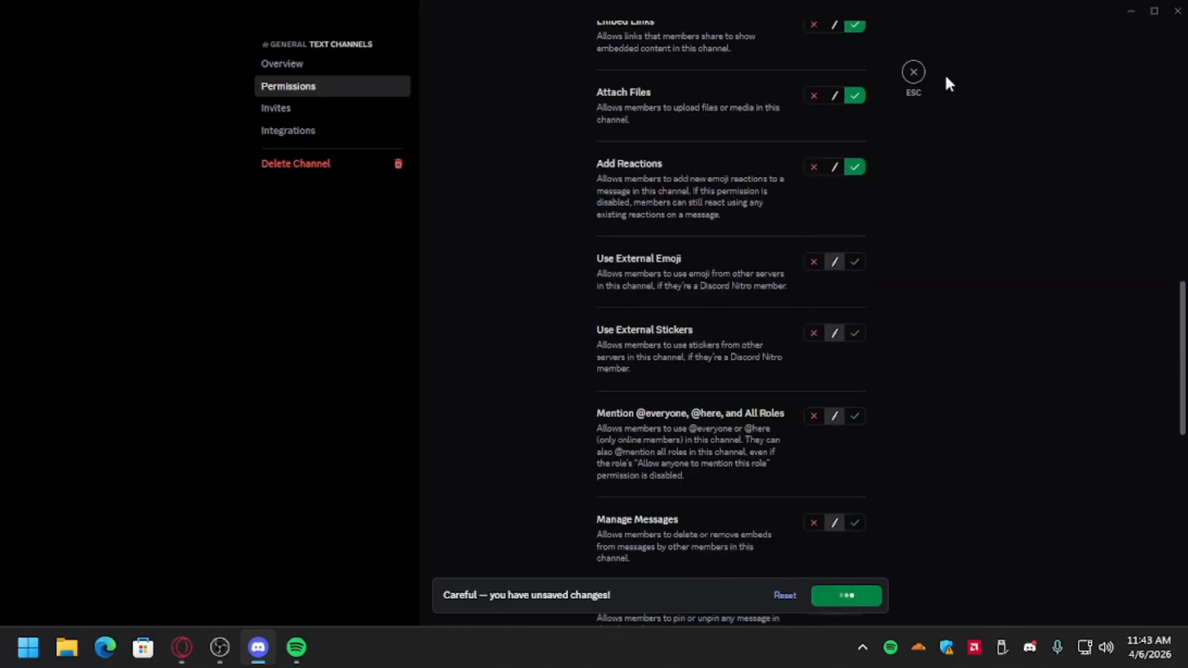
left_click(913, 72)
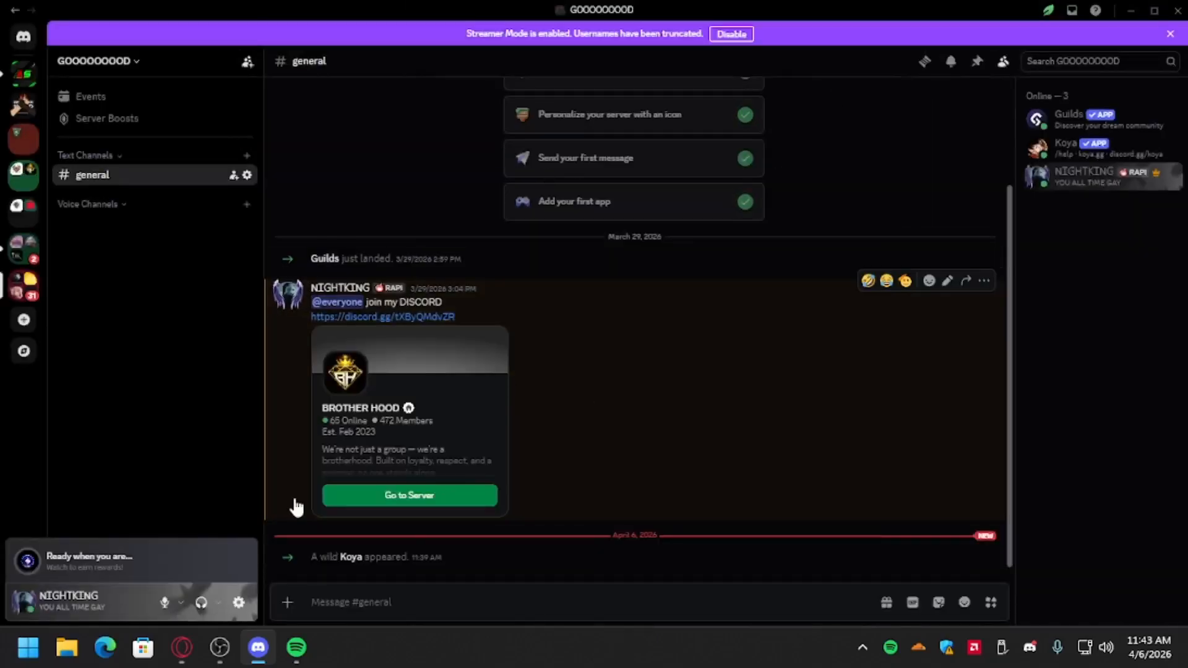
Step: Switch back to the Koya dashboard in the browser and set the Join Message channel to #general
left_click(182, 647)
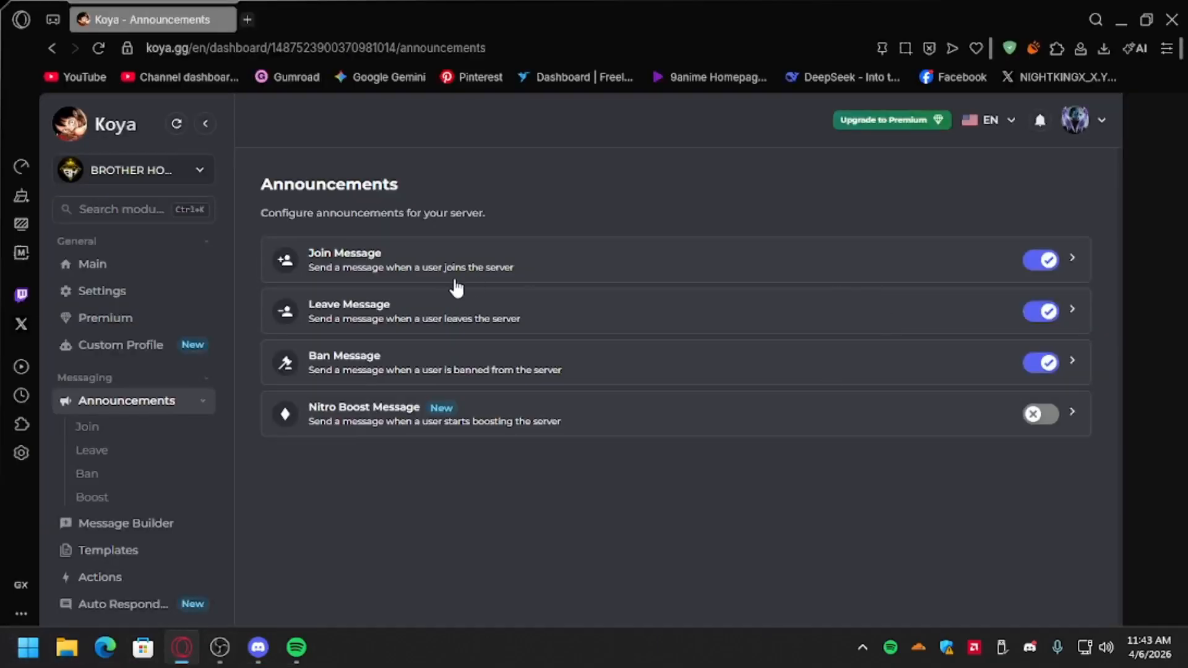
left_click(1073, 261)
left_click(339, 282)
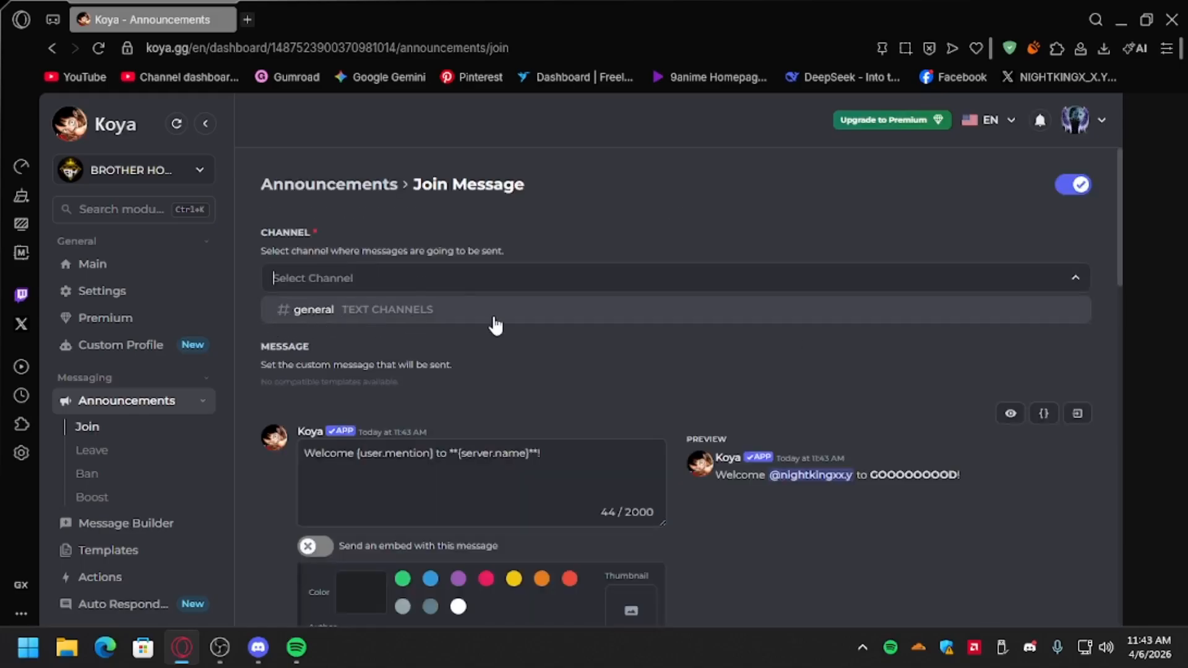
left_click(438, 309)
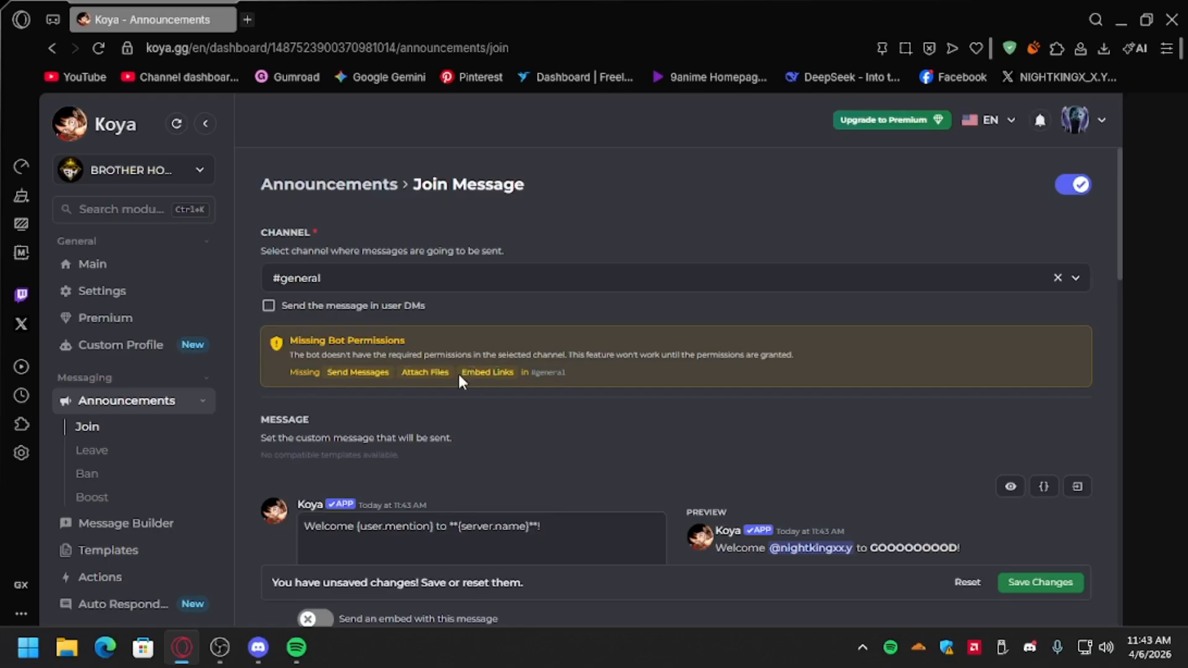
Step: Turn on the custom welcome image for the Join Message
scroll(532, 399, "down", 2)
scroll(558, 399, "down", 2)
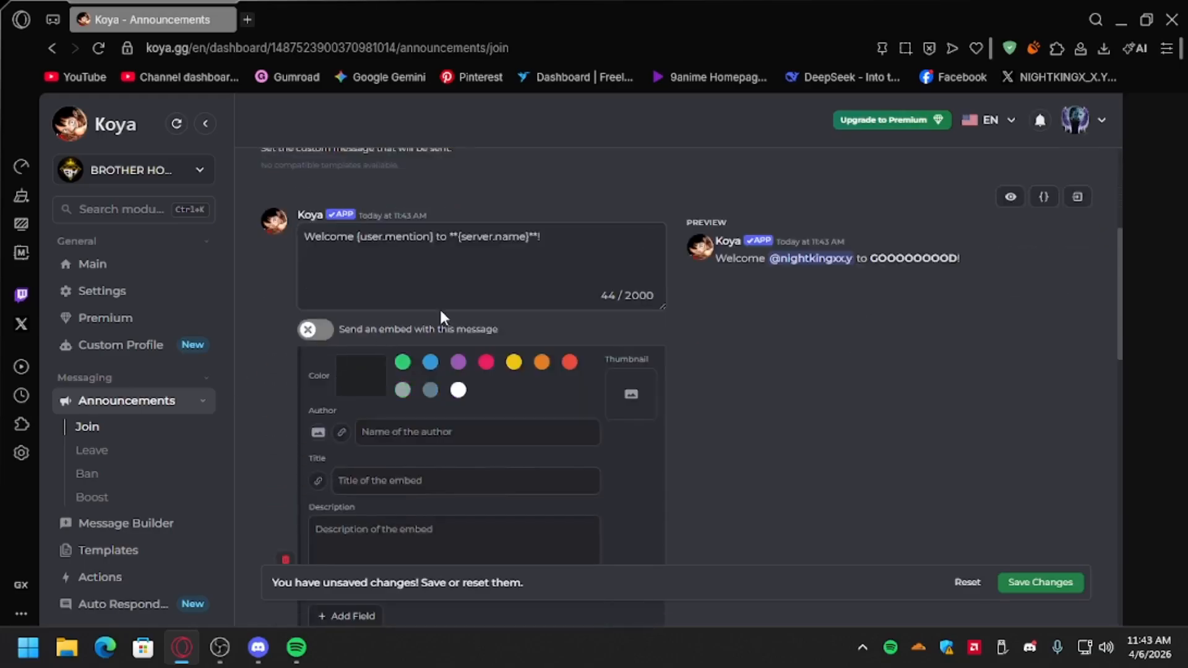
scroll(470, 415, "down", 5)
scroll(469, 416, "up", 5)
scroll(751, 303, "down", 5)
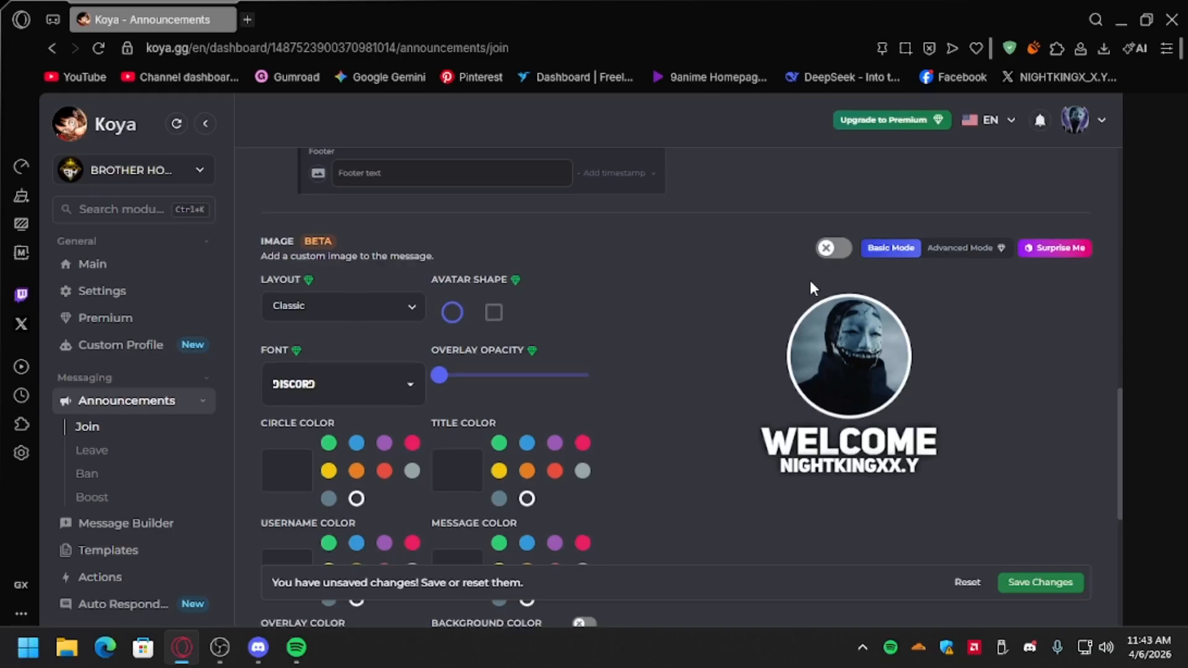
left_click(829, 250)
scroll(801, 359, "up", 10)
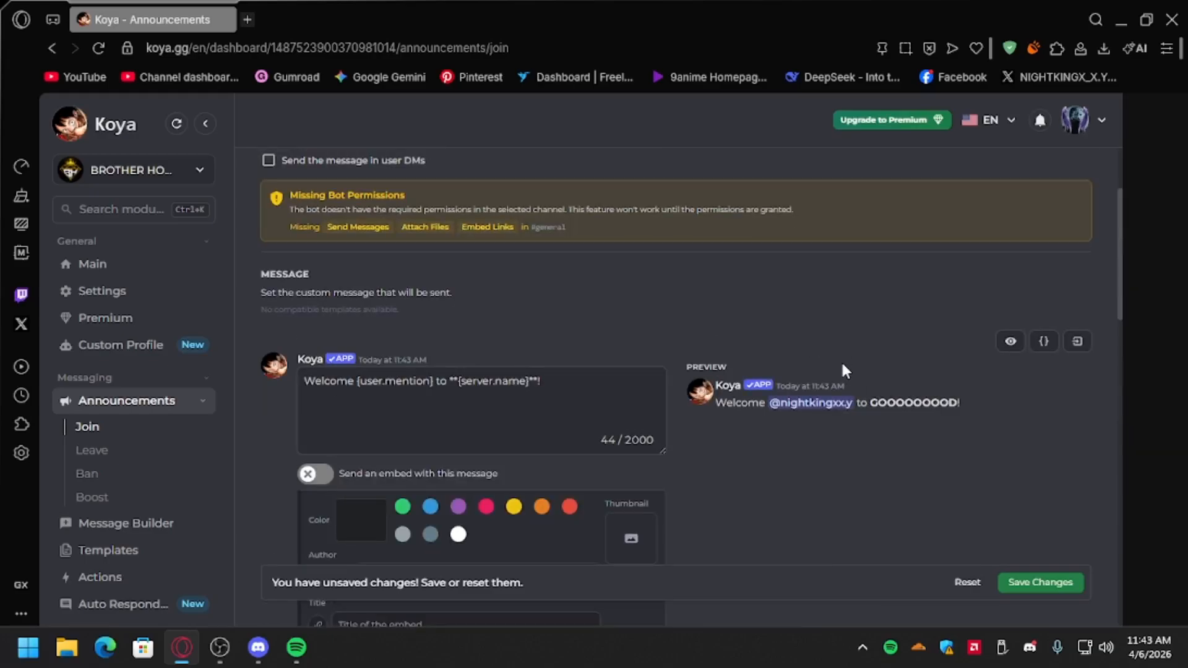
Step: Save the Join Message changes and look over its embed and welcome image options
scroll(843, 371, "down", 6)
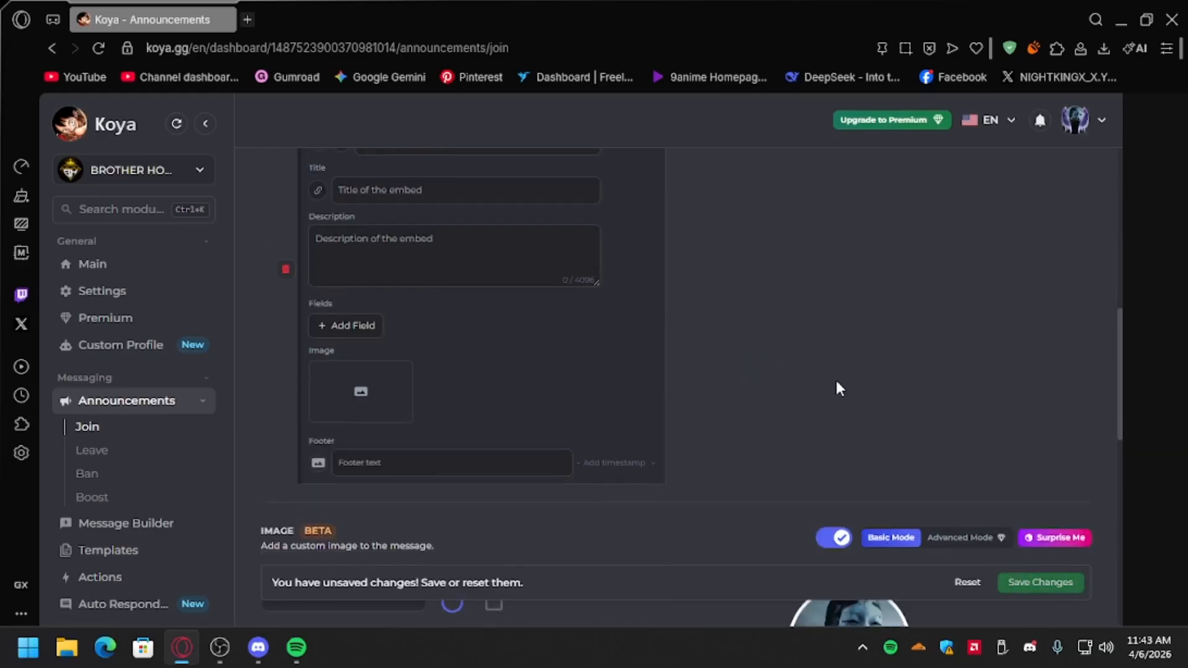
scroll(836, 377, "down", 6)
scroll(717, 405, "down", 2)
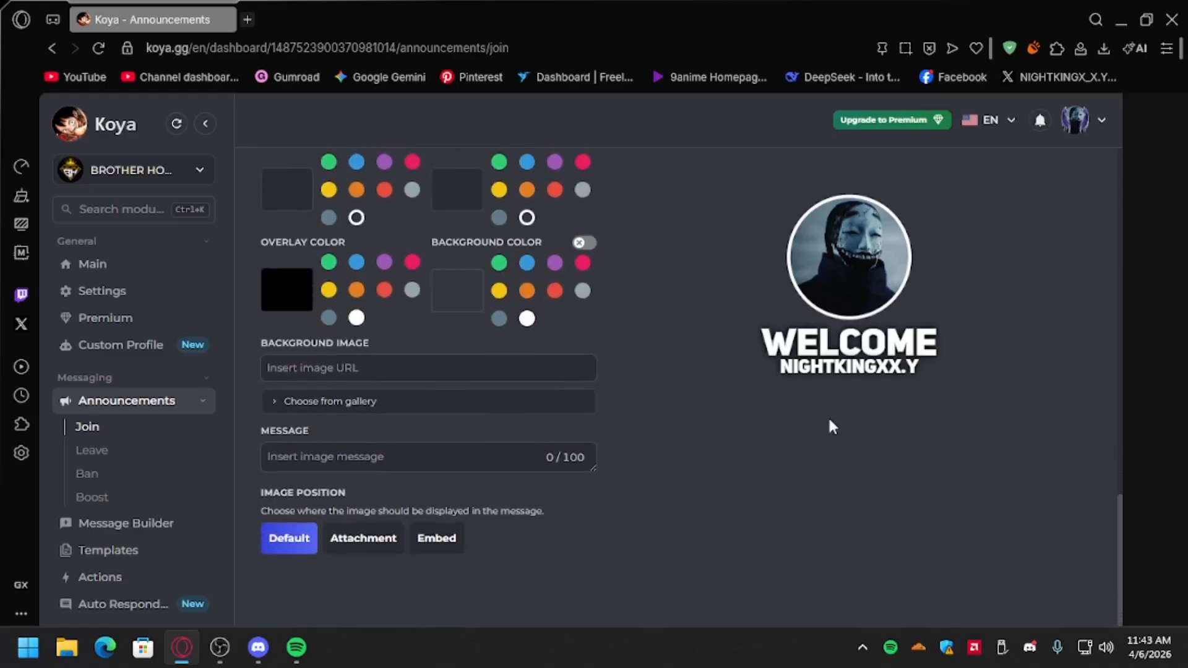
scroll(828, 416, "up", 15)
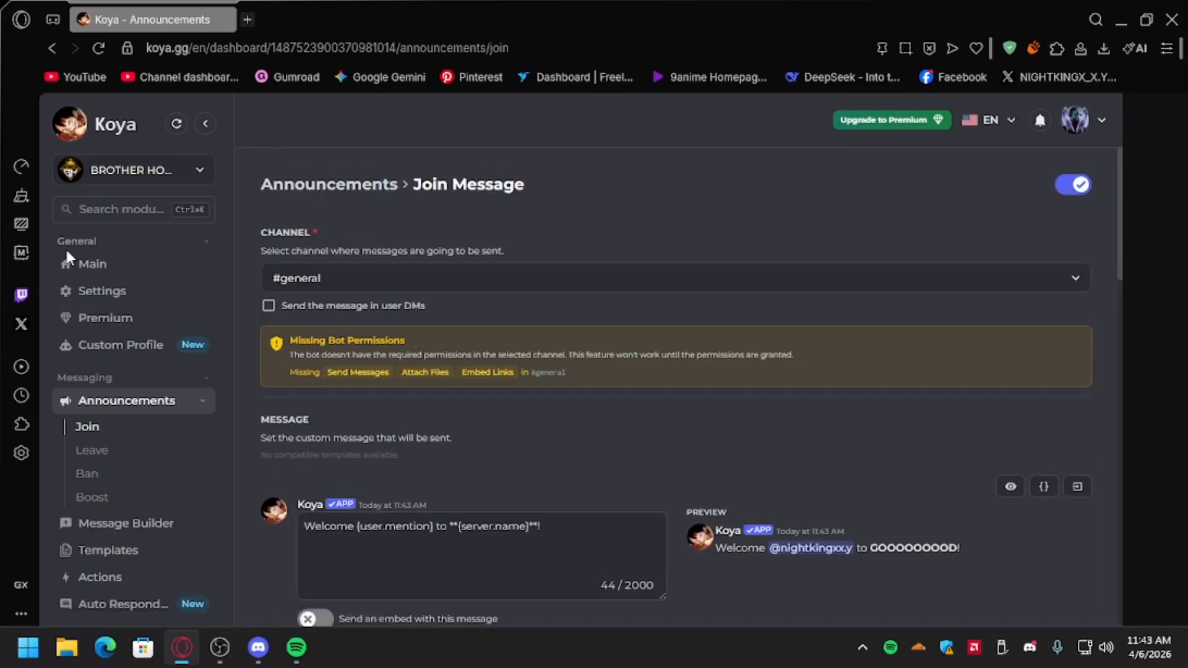
Step: Open the Leave Message announcement and set its channel to #general
left_click(93, 451)
left_click(414, 270)
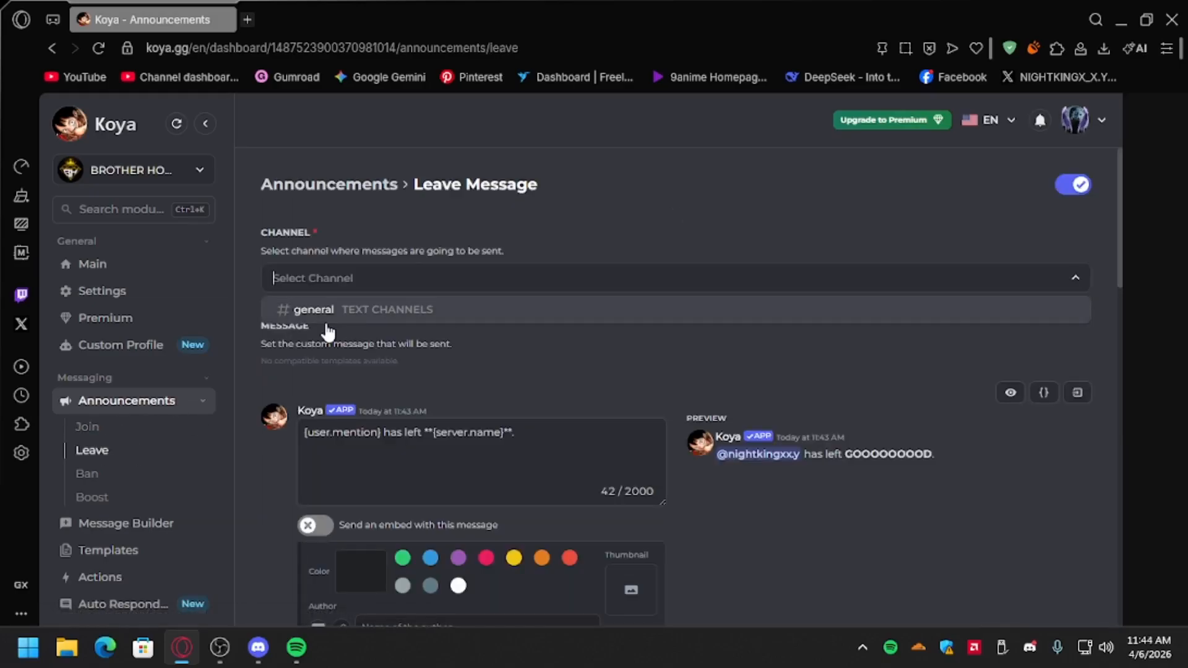
left_click(303, 312)
Step: Turn on the custom image for the Leave Message and save the changes
scroll(438, 400, "down", 3)
scroll(438, 399, "down", 10)
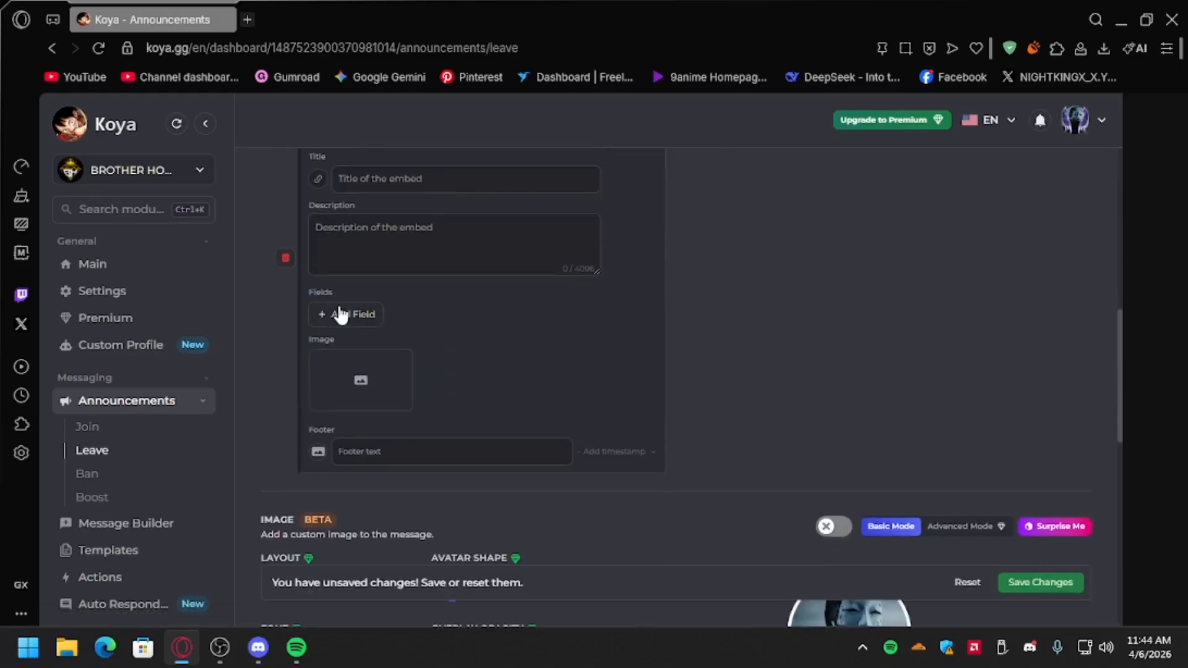
scroll(304, 315, "up", 8)
scroll(464, 324, "down", 10)
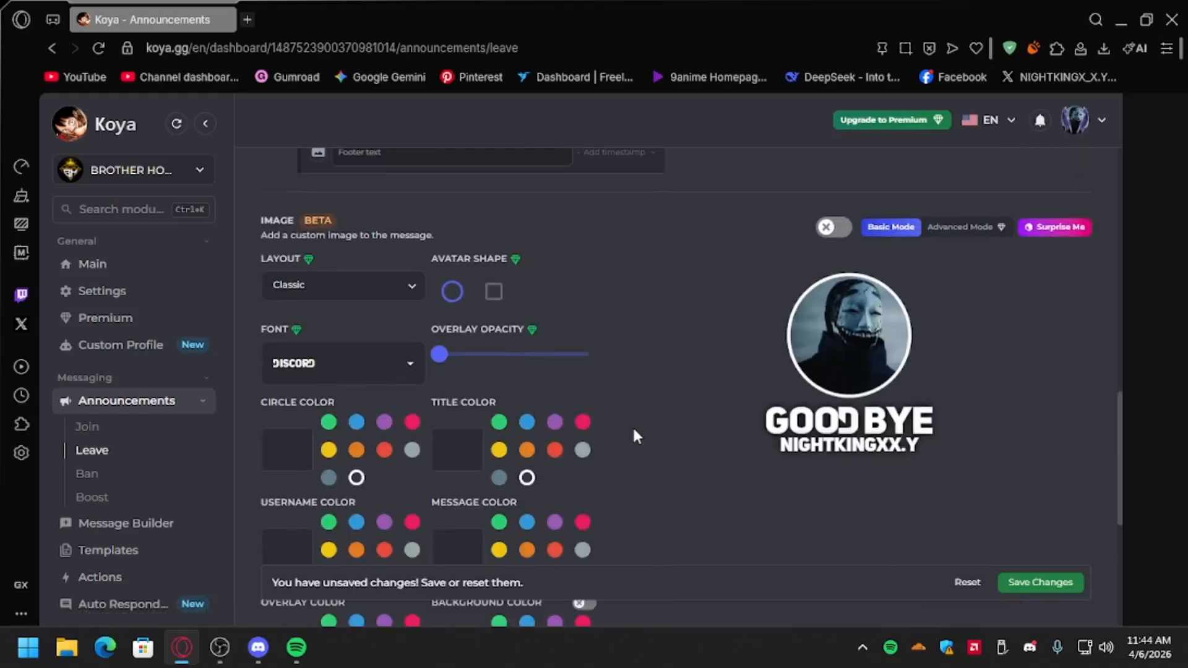
left_click(844, 229)
left_click(1040, 582)
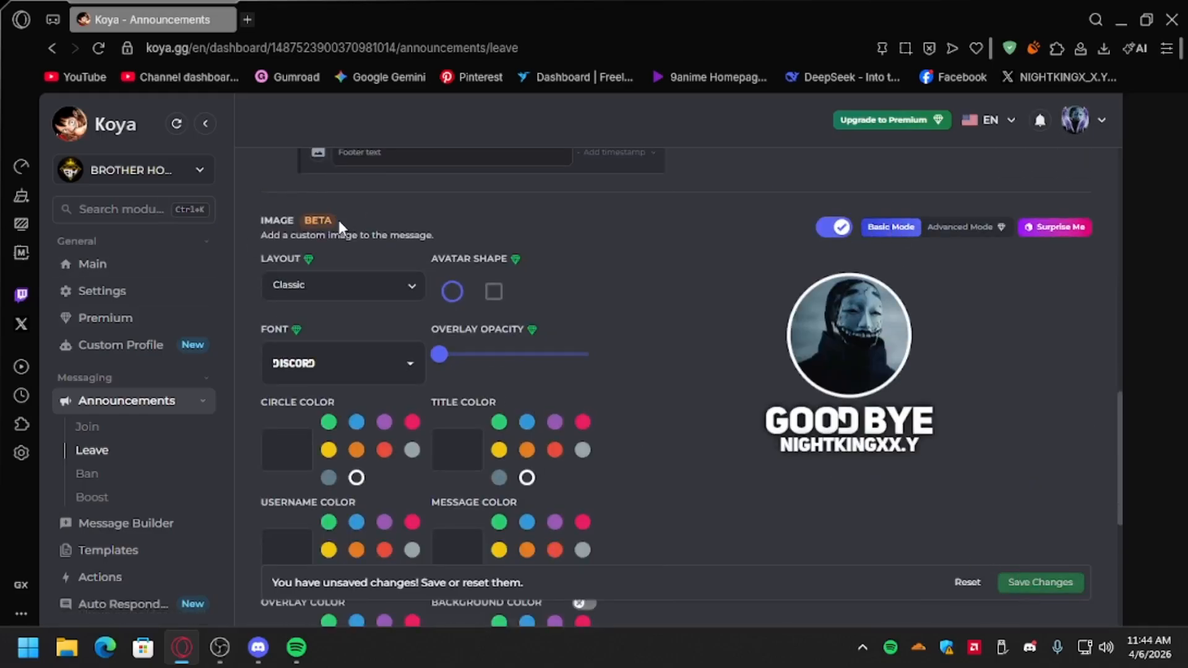
Step: Set the Ban Message channel to #general, turn on its custom image and save the changes
left_click(98, 475)
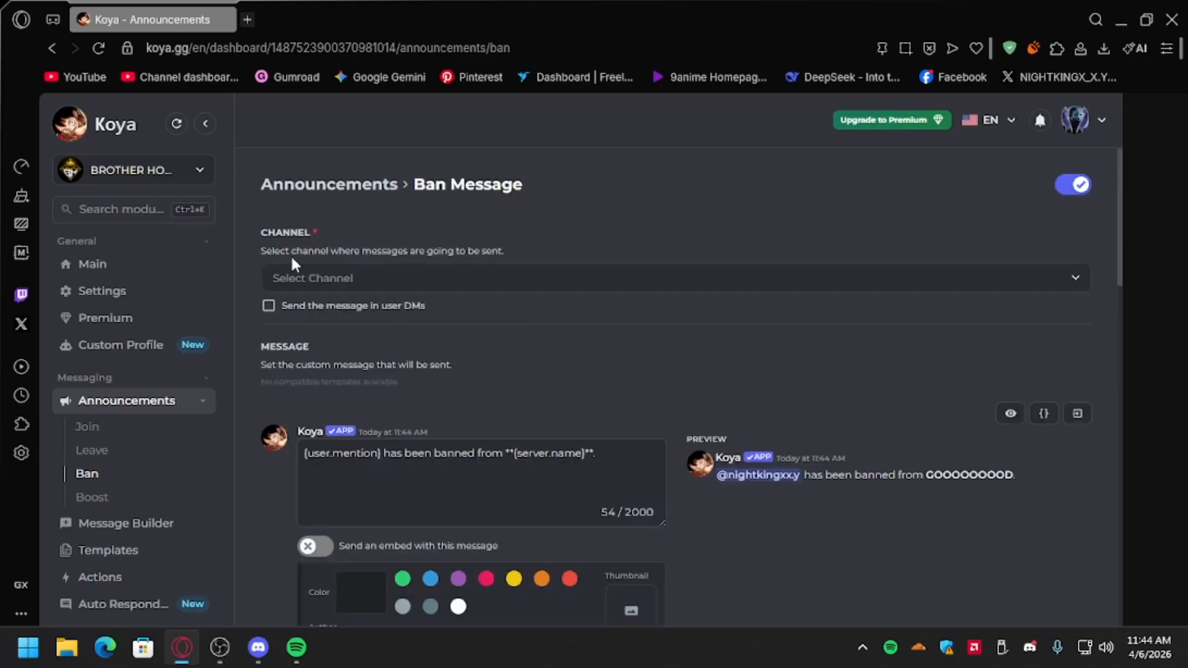
left_click(314, 276)
left_click(299, 315)
scroll(368, 267, "down", 4)
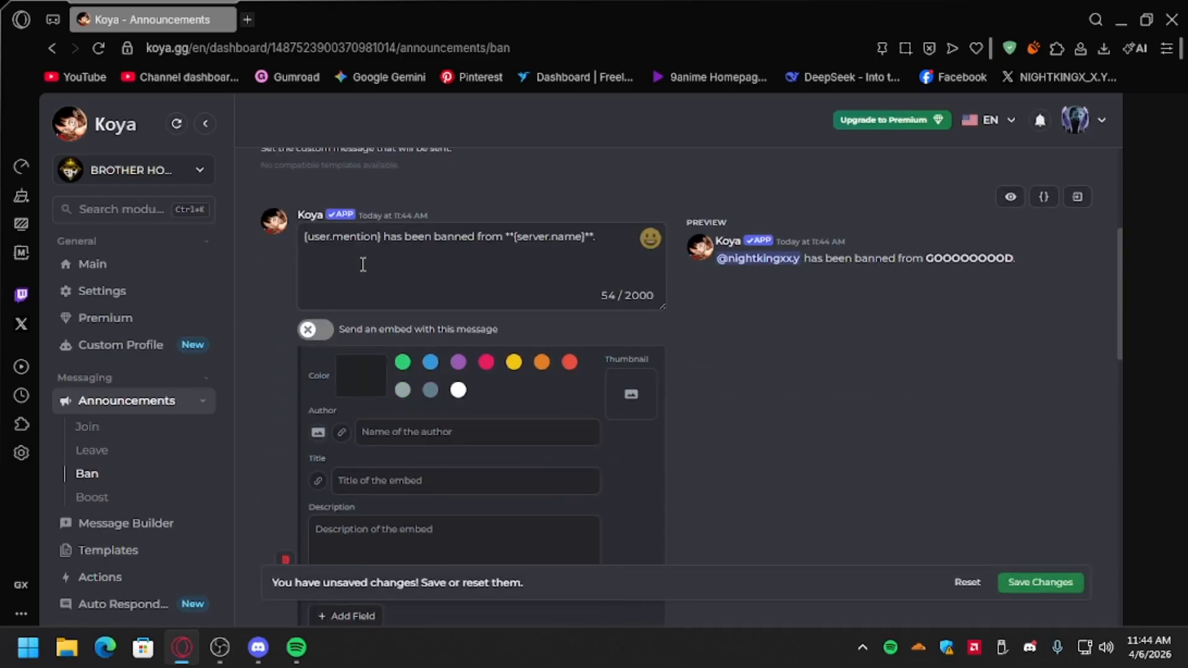
scroll(368, 267, "down", 1)
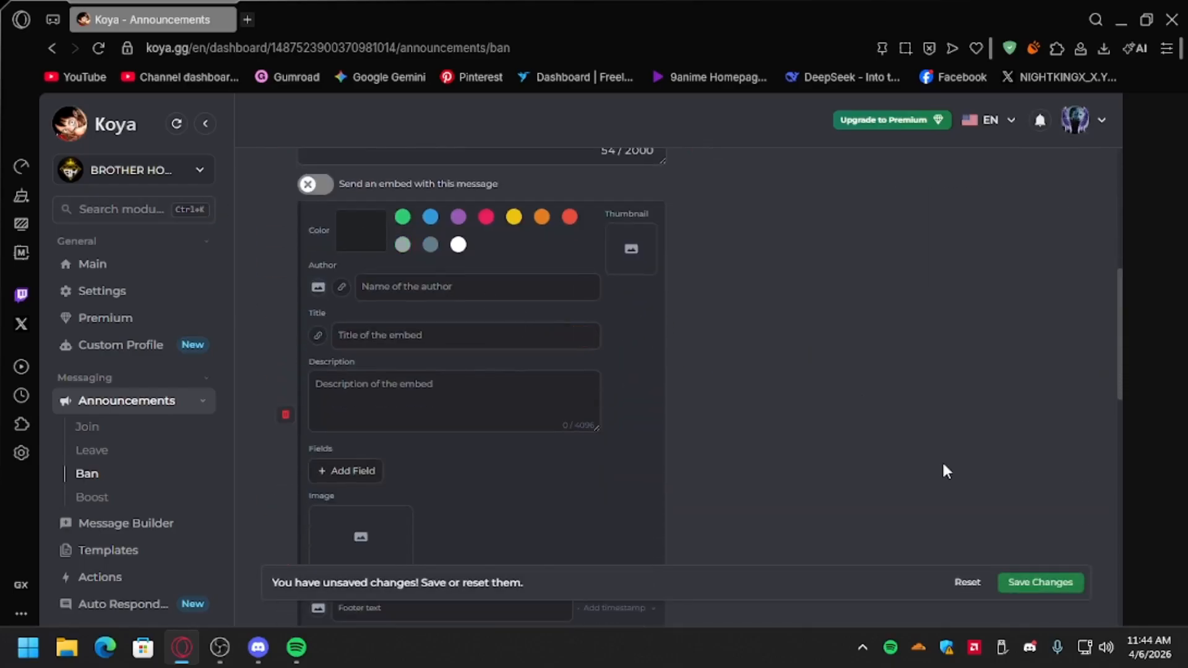
scroll(874, 495, "down", 5)
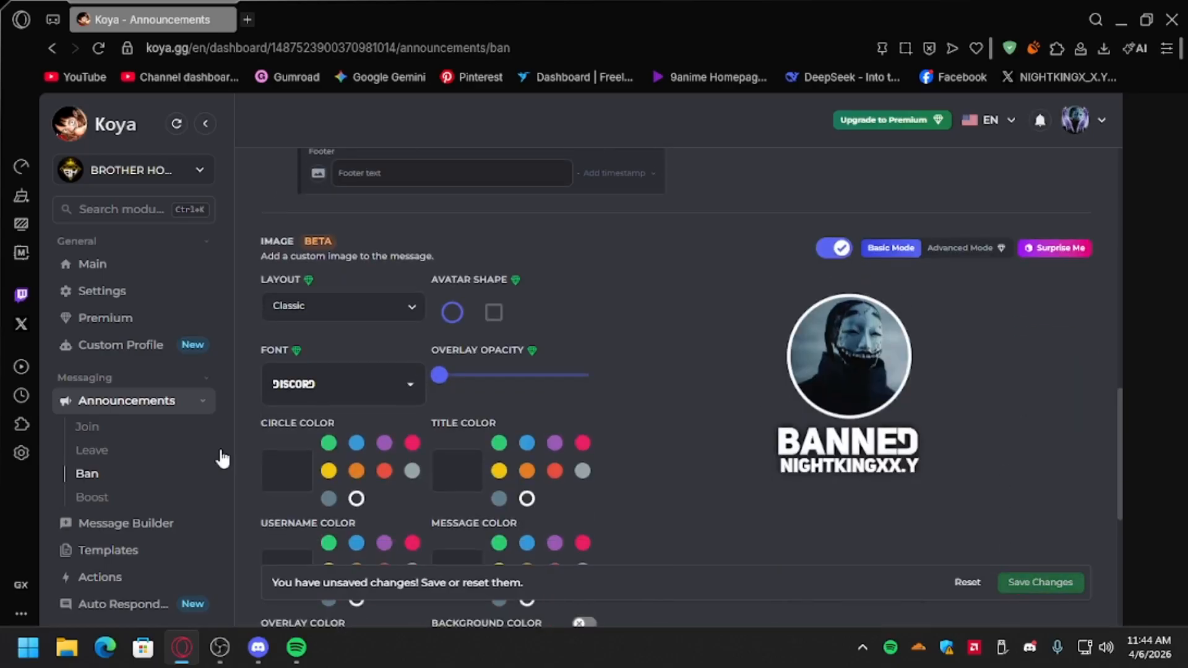
Step: Enable the Nitro Boost Message, turn on its custom image and try to save the changes
left_click(87, 497)
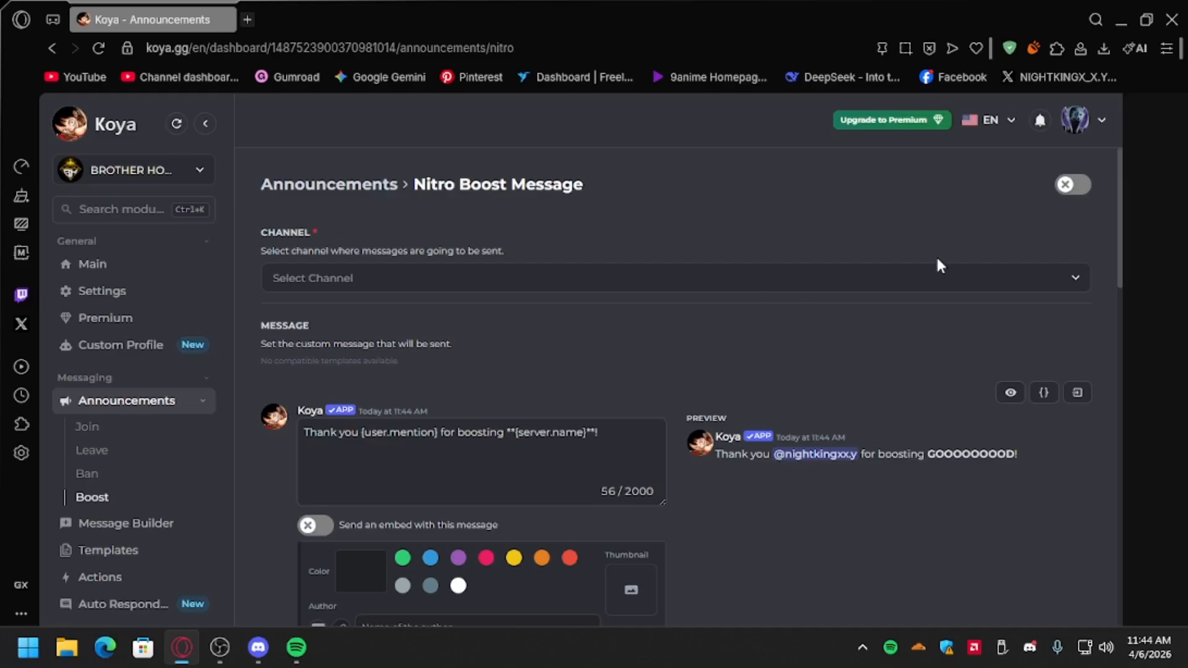
scroll(718, 321, "down", 3)
scroll(721, 320, "up", 3)
left_click(1078, 185)
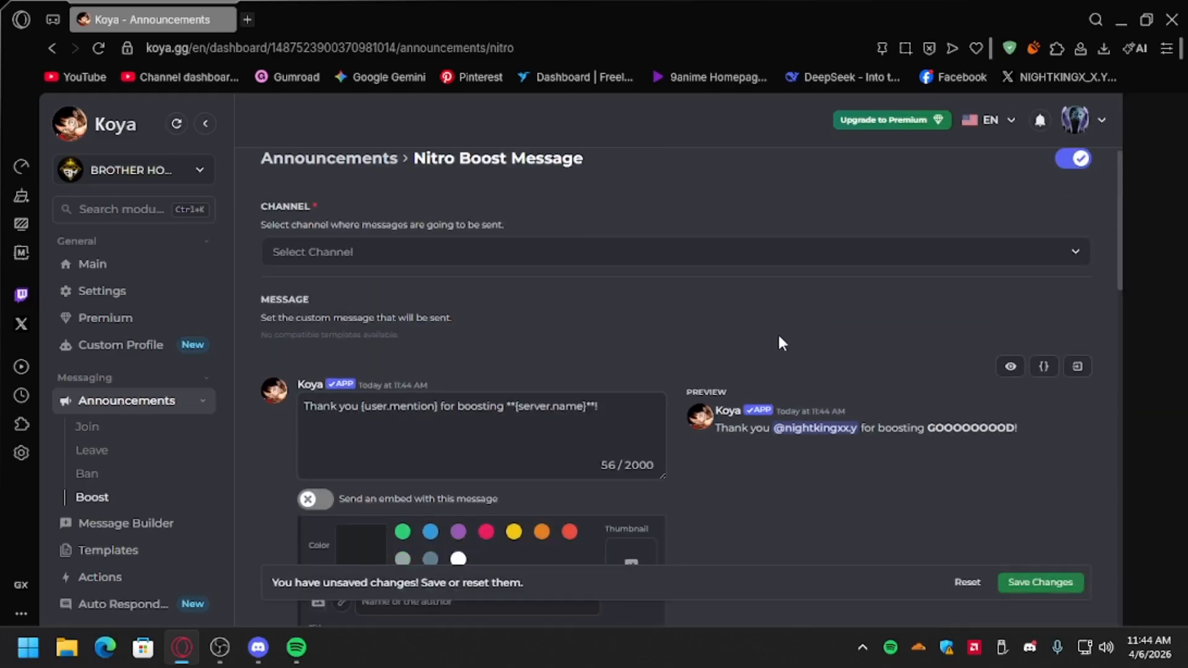
scroll(778, 333, "down", 10)
left_click(834, 443)
left_click(1073, 588)
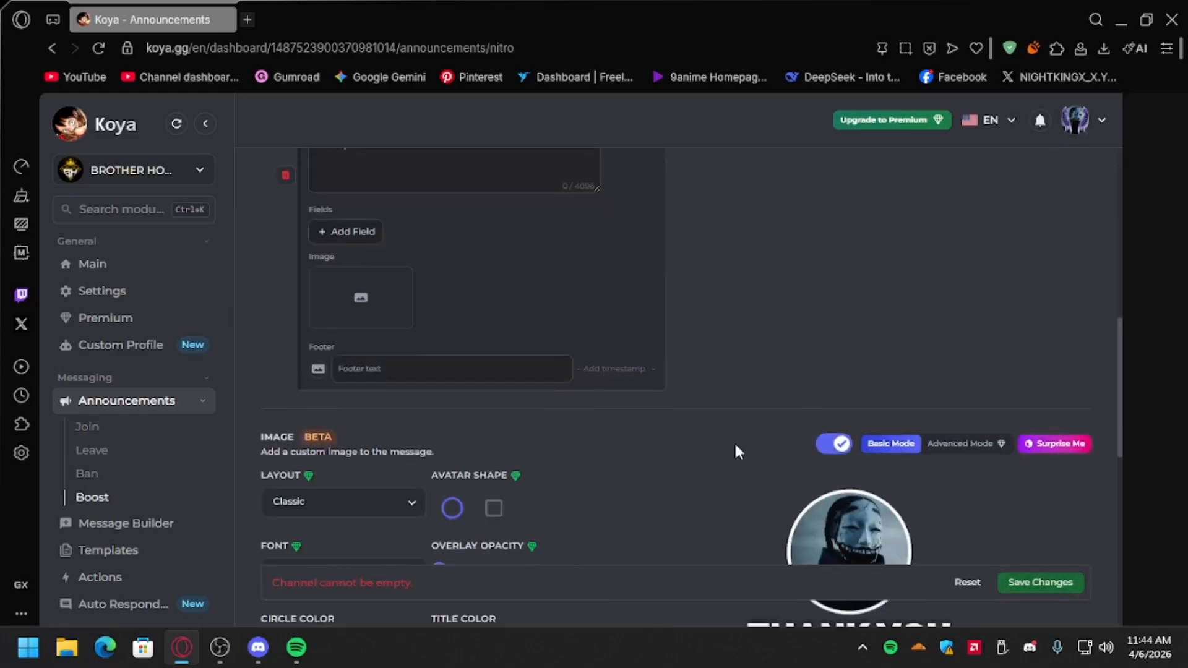
Step: Set the Nitro Boost Message channel to #general and save the changes
left_click(531, 281)
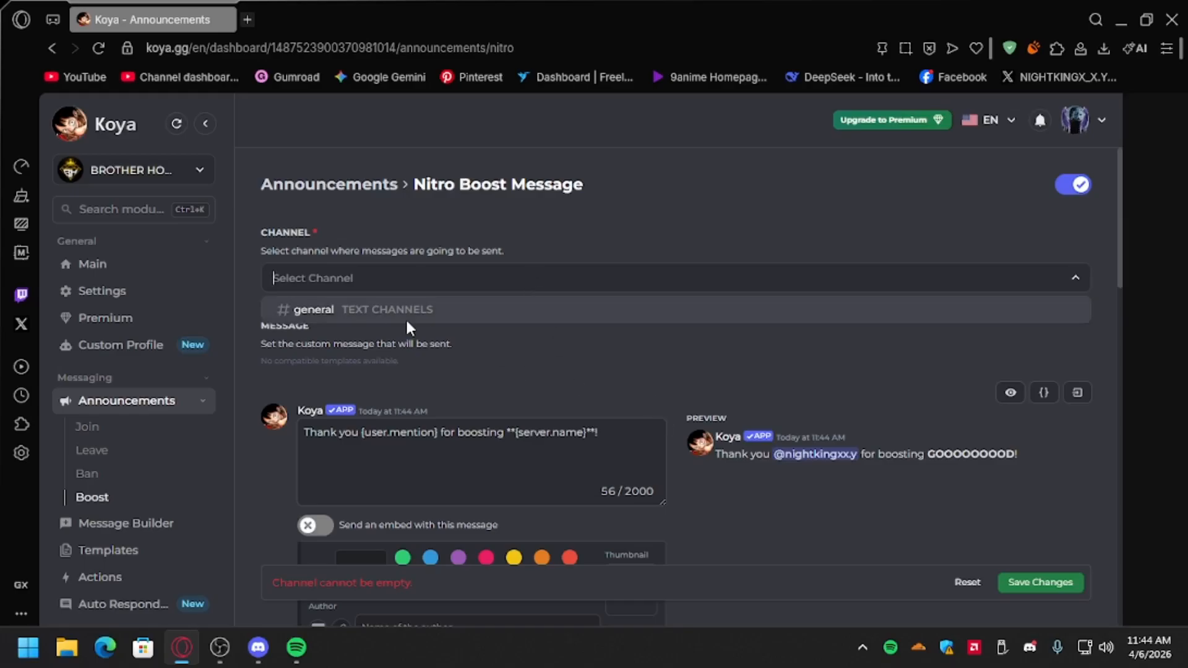
left_click(406, 314)
left_click(1076, 589)
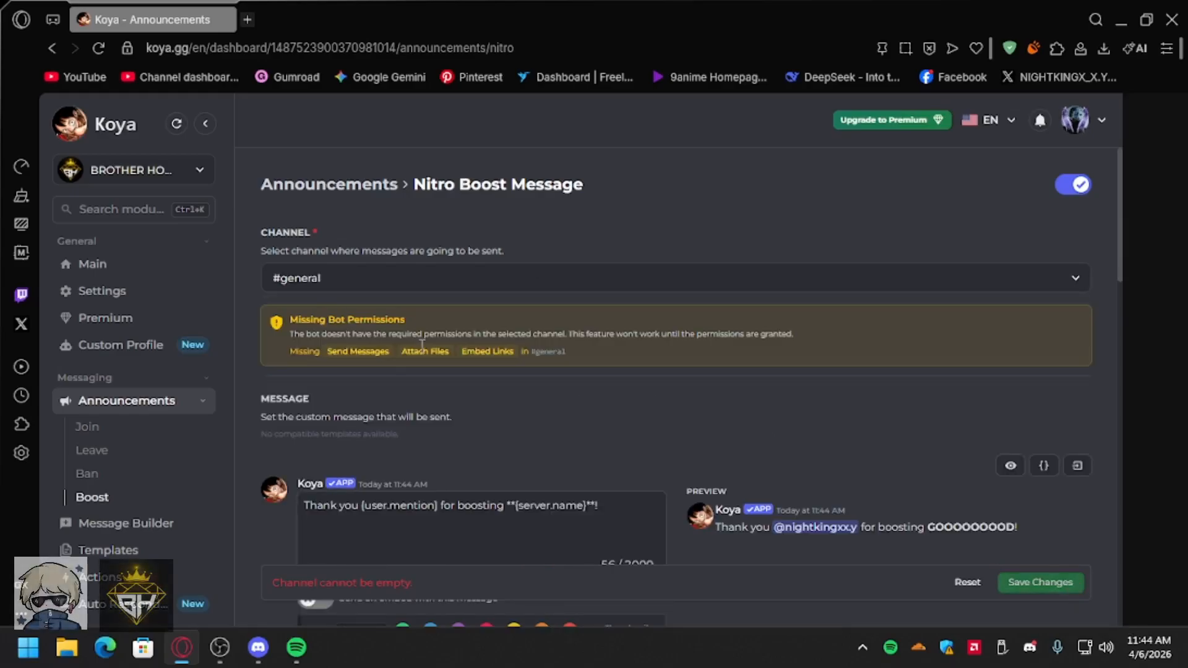
Step: Review the missing bot permissions notice and the custom image settings of the Nitro Boost Message
left_click_drag(328, 351, 462, 357)
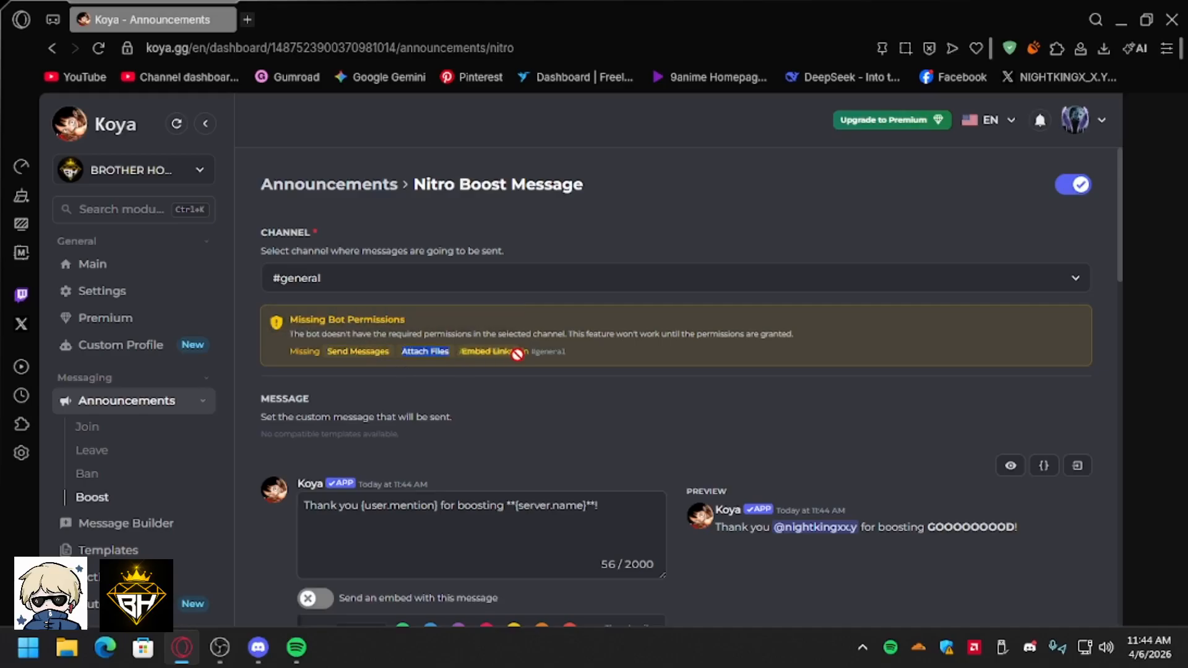
left_click_drag(388, 351, 537, 379)
scroll(700, 376, "down", 7)
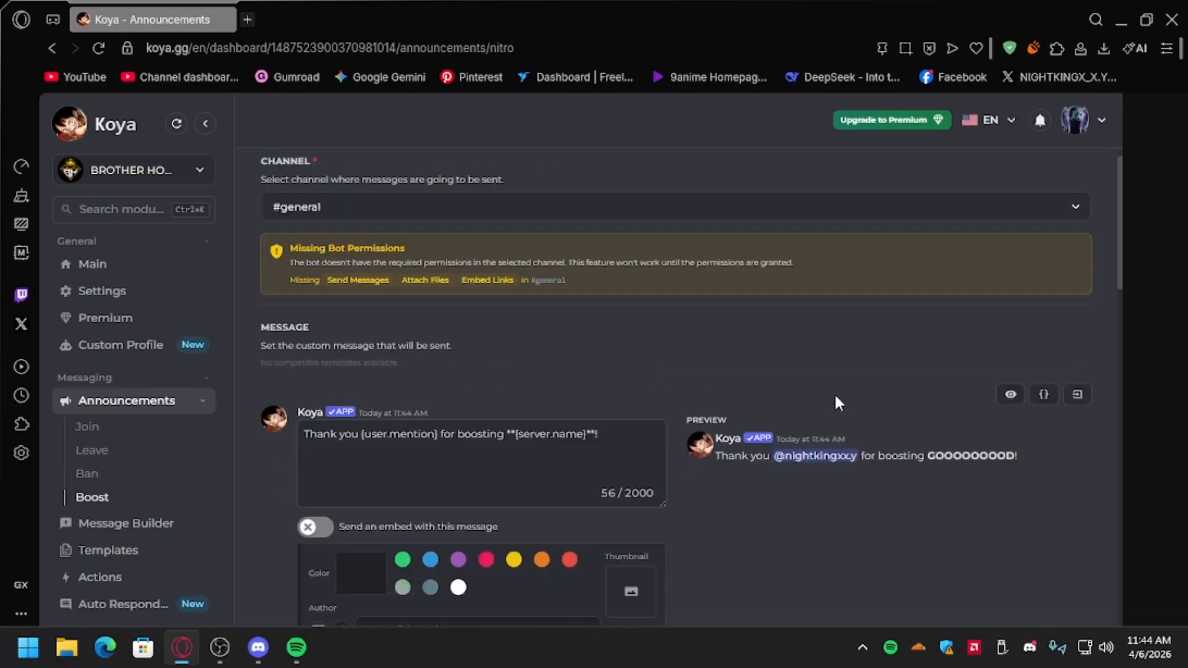
scroll(588, 427, "down", 10)
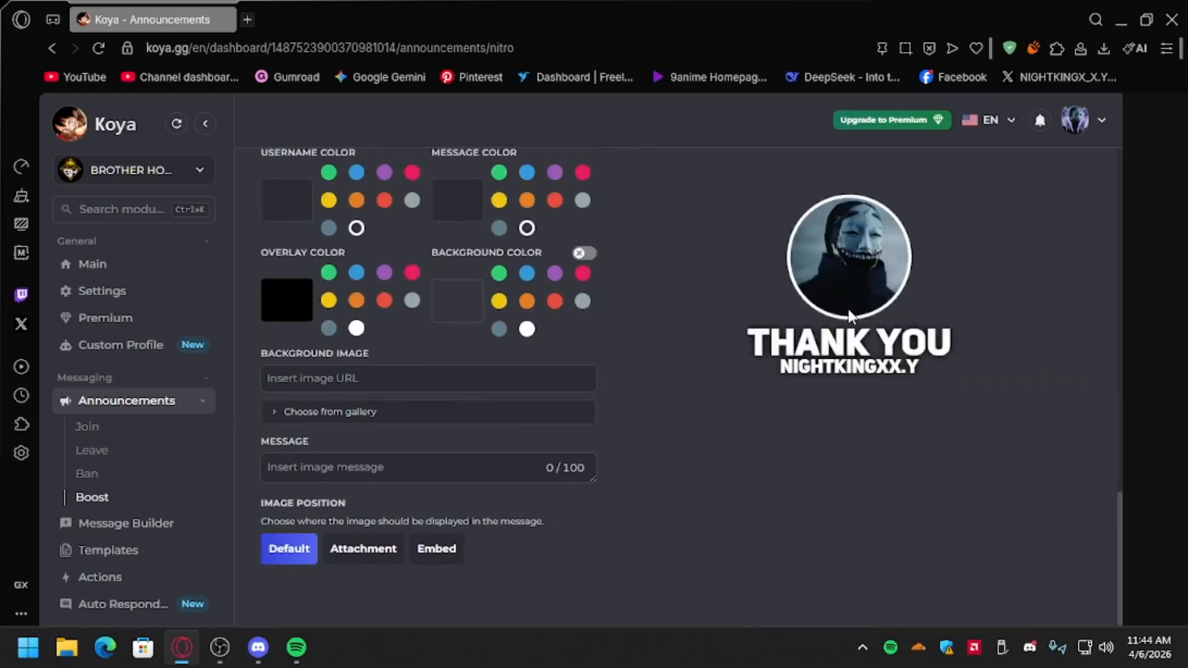